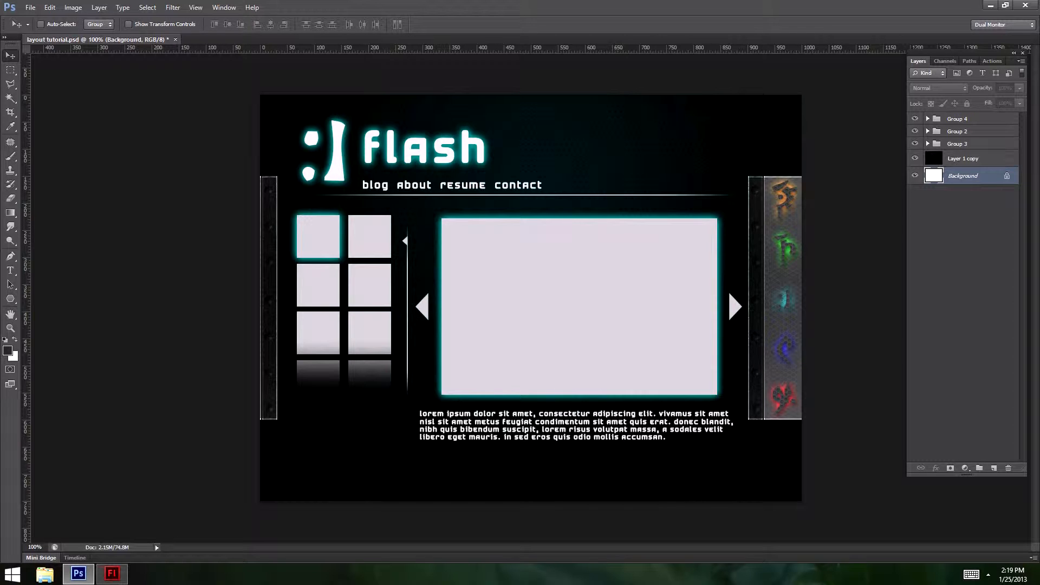
Hide Group 3 in the website layout
{"action": "left_click", "coordinate": [915, 143]}
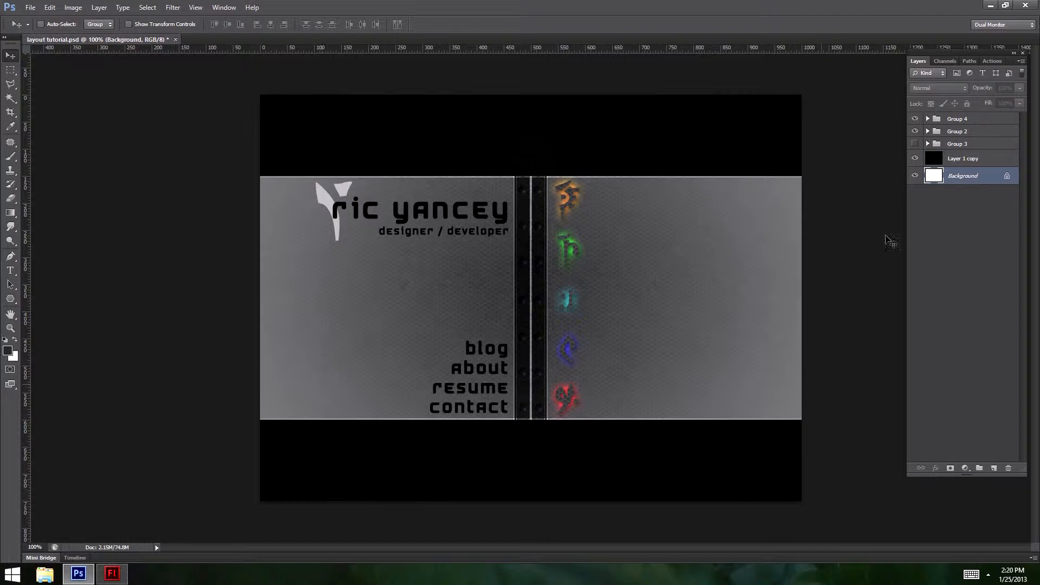
{"action": "left_click", "coordinate": [961, 161]}
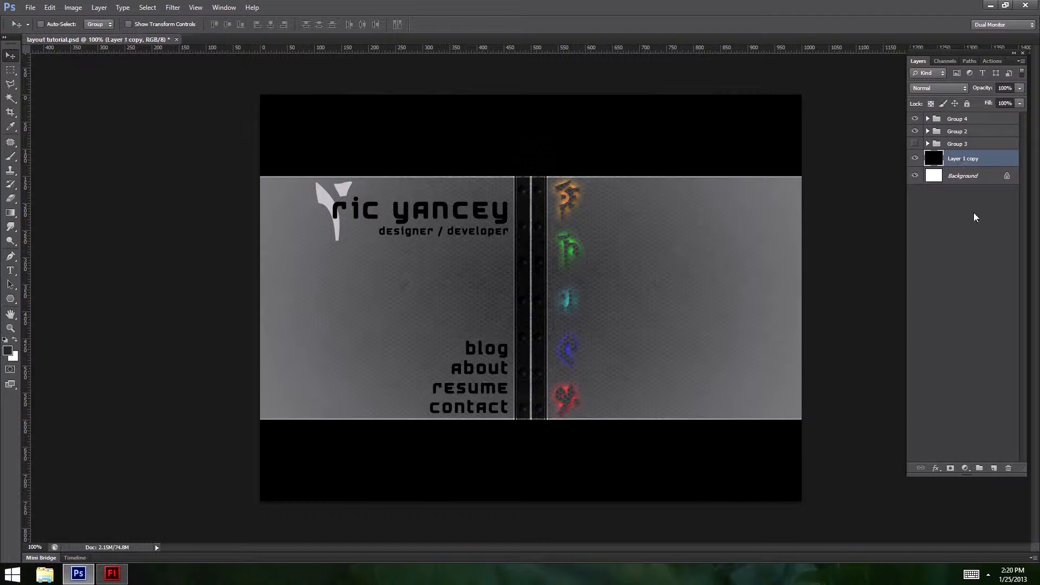
{"action": "left_click", "coordinate": [957, 184]}
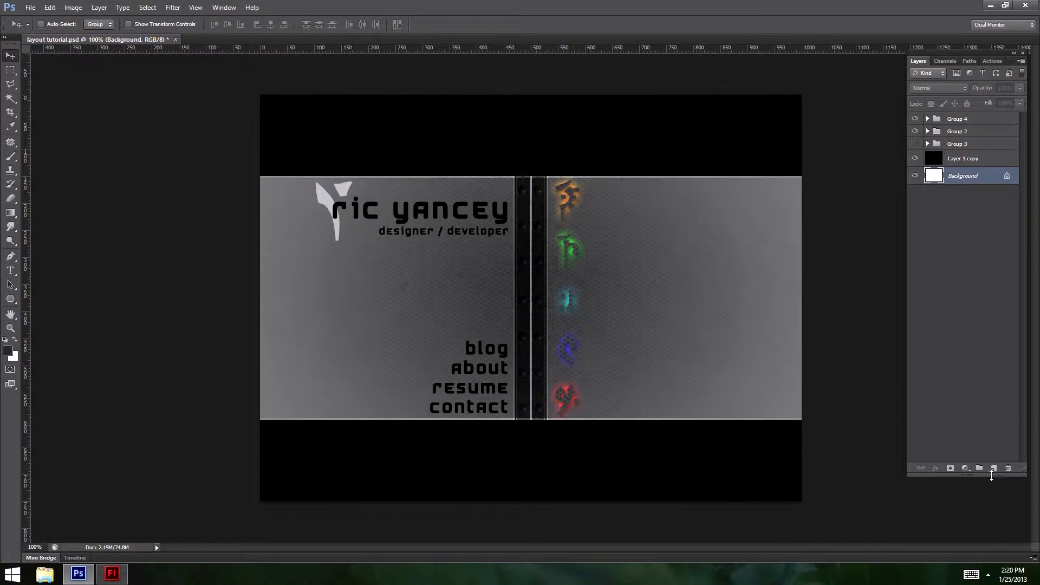
{"action": "left_click", "coordinate": [994, 468]}
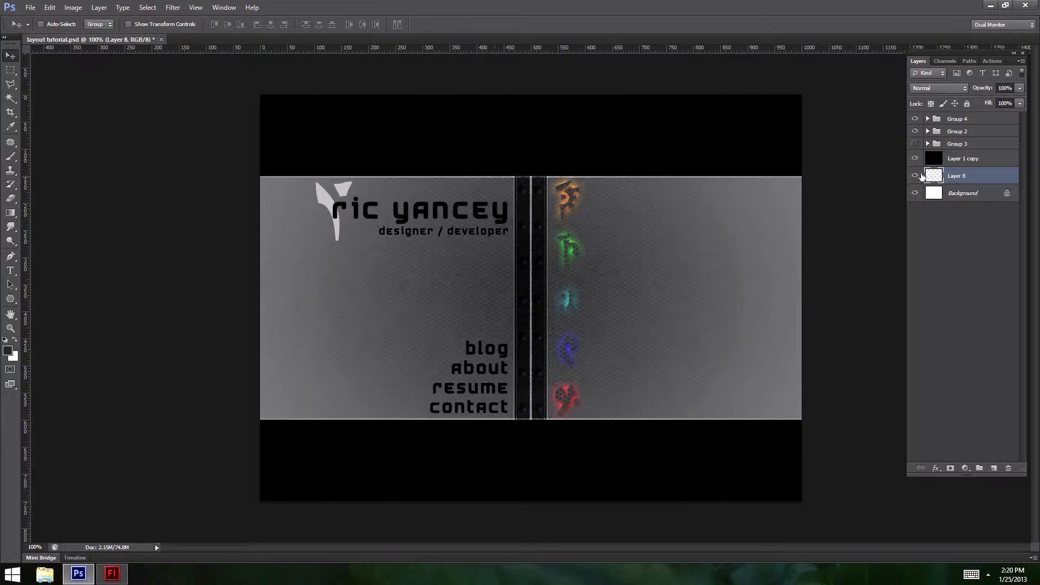
{"action": "left_click_drag", "start_coordinate": [991, 174], "coordinate": [1008, 468]}
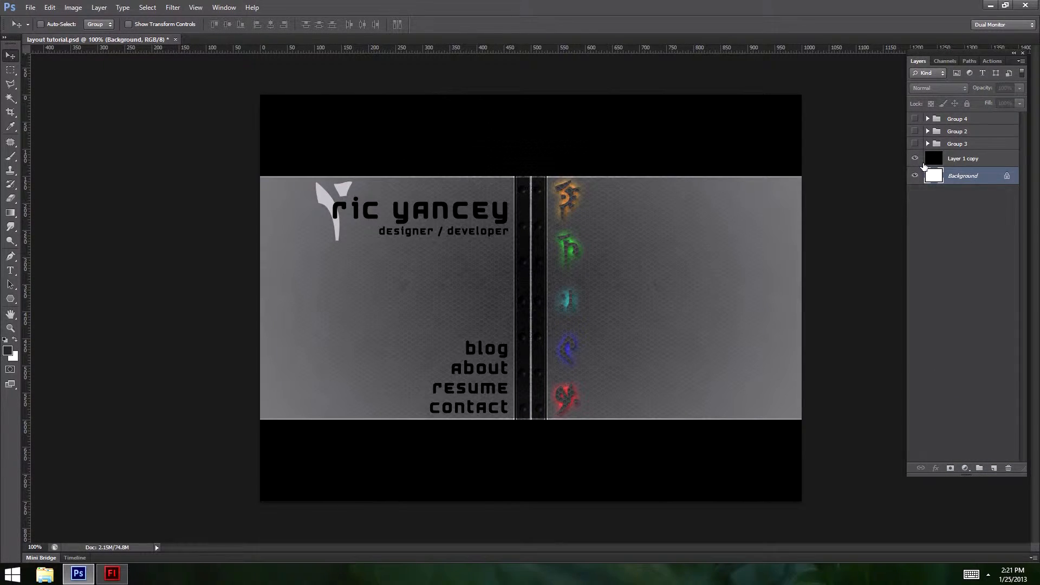
Hide Layer 1 copy and duplicate the Background layer
{"action": "left_click", "coordinate": [960, 161]}
{"action": "left_click", "coordinate": [915, 160]}
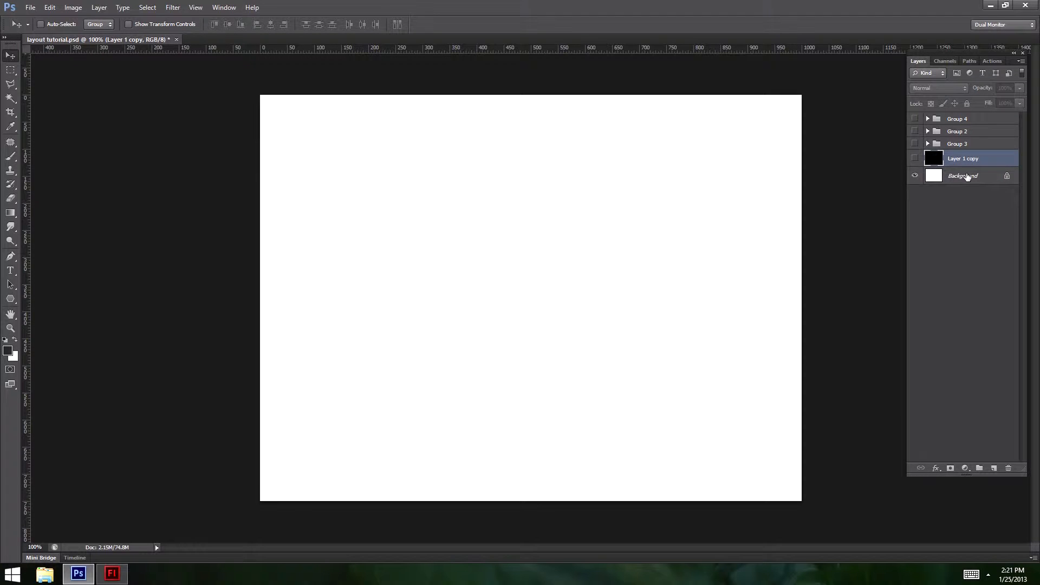
{"action": "left_click", "coordinate": [967, 177]}
{"action": "key", "text": "ctrl+j"}
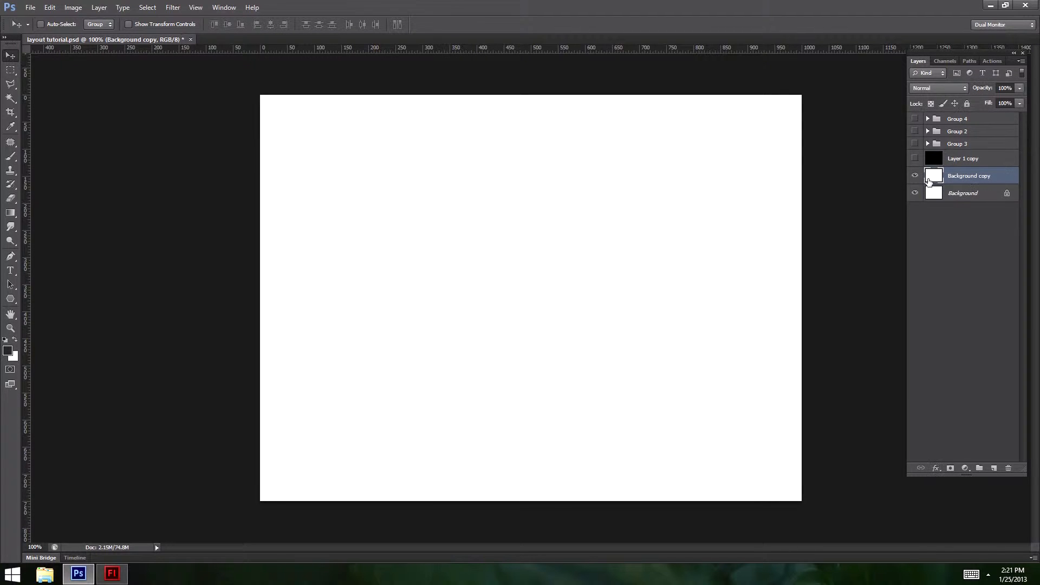
Apply a Pattern Overlay to the Background copy layer using the black pattern with small dark dots
{"action": "double_click", "coordinate": [989, 177]}
{"action": "left_click", "coordinate": [1008, 178]}
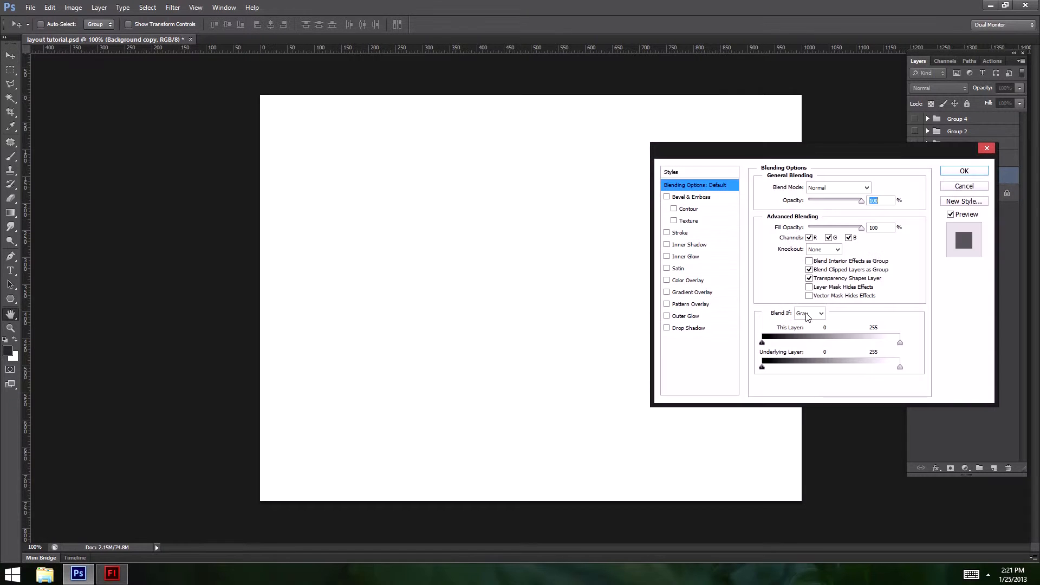
{"action": "left_click", "coordinate": [666, 304]}
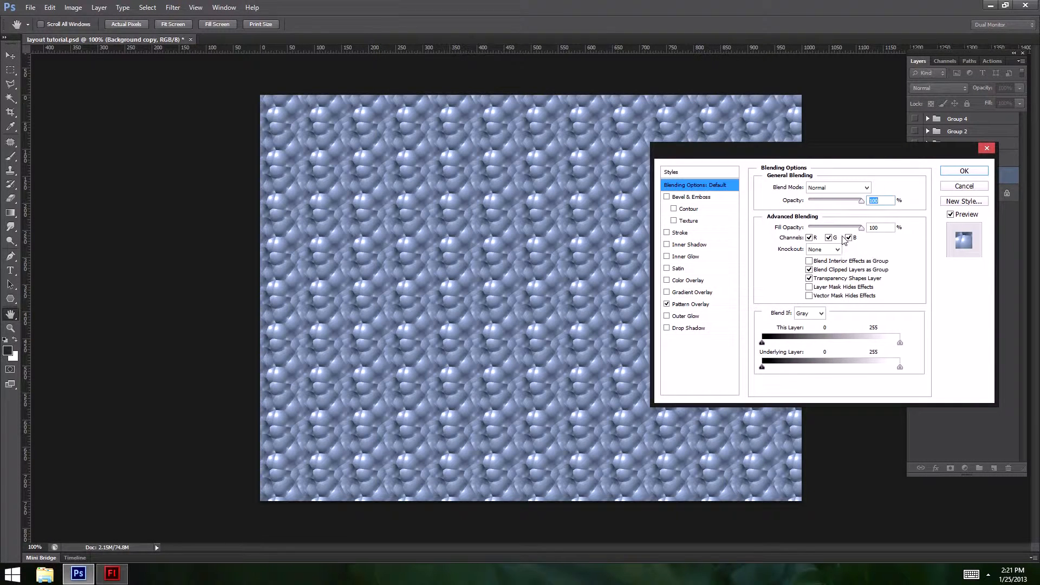
{"action": "left_click", "coordinate": [699, 304]}
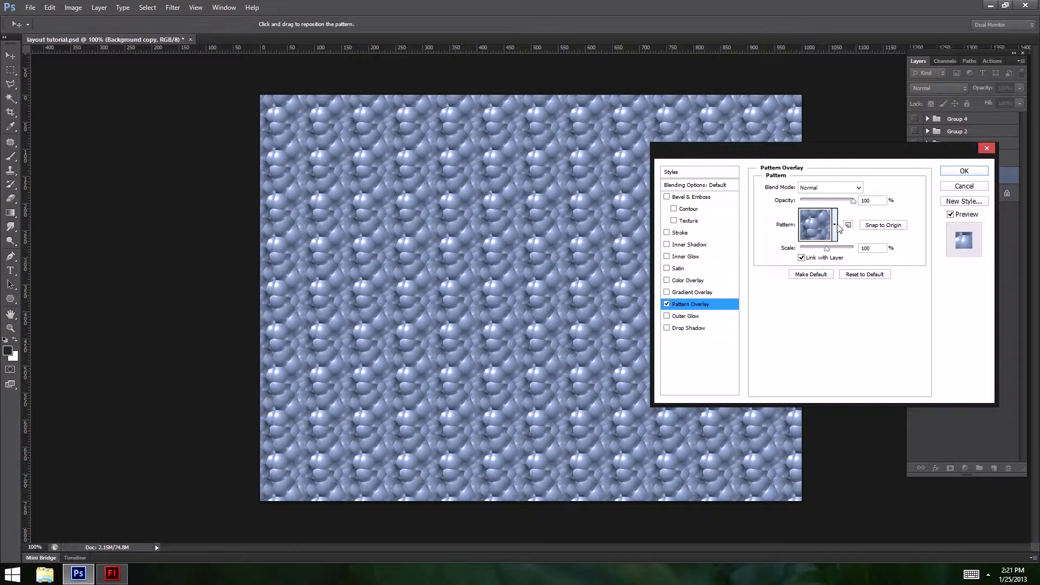
{"action": "left_click", "coordinate": [834, 233]}
{"action": "left_click", "coordinate": [765, 283]}
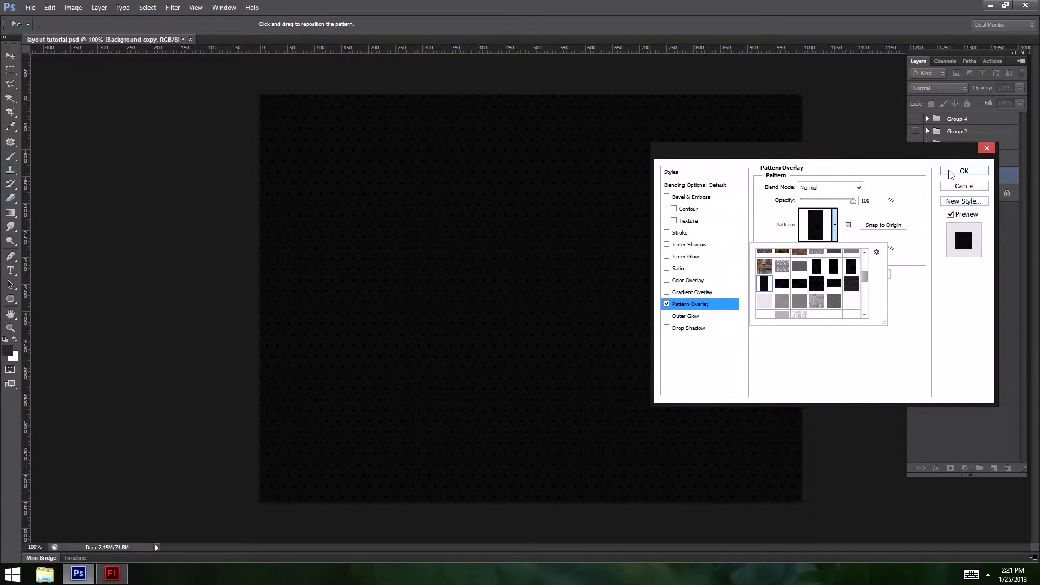
{"action": "left_click", "coordinate": [959, 170]}
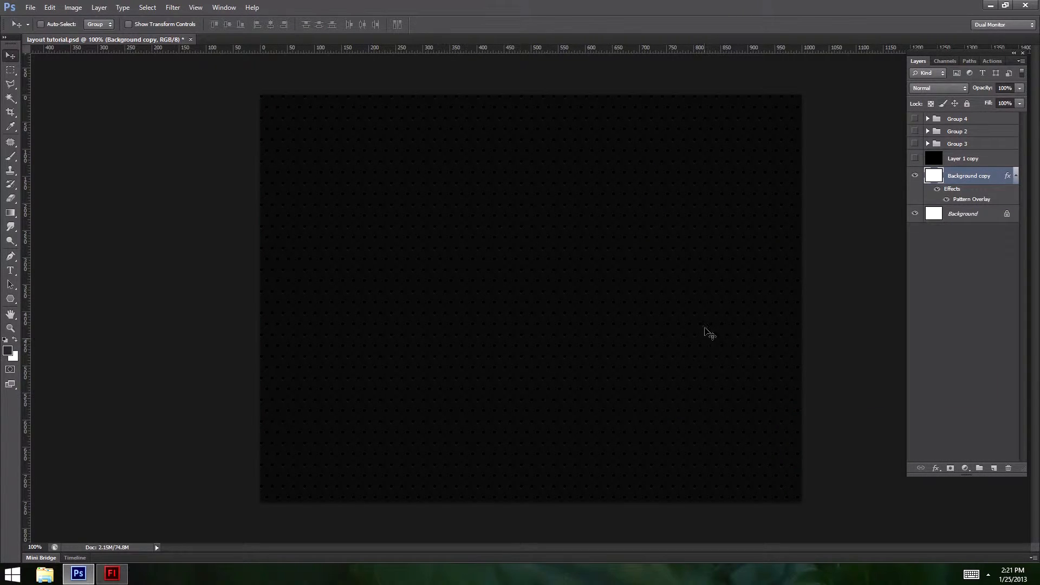
Examine the dotted pattern up close, outlining sample areas with the Rectangular Marquee to study how it repeats
{"action": "left_click", "coordinate": [379, 160], "text": "ctrl"}
{"action": "left_click", "coordinate": [486, 200], "text": "ctrl"}
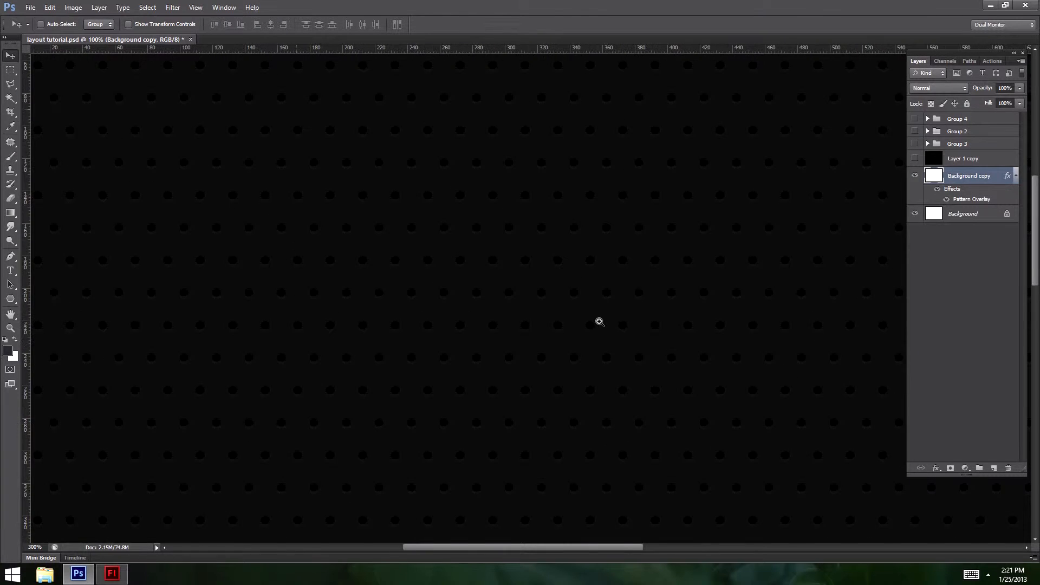
{"action": "left_click", "coordinate": [599, 320], "text": "ctrl"}
{"action": "left_click_drag", "start_coordinate": [545, 236], "coordinate": [713, 383]}
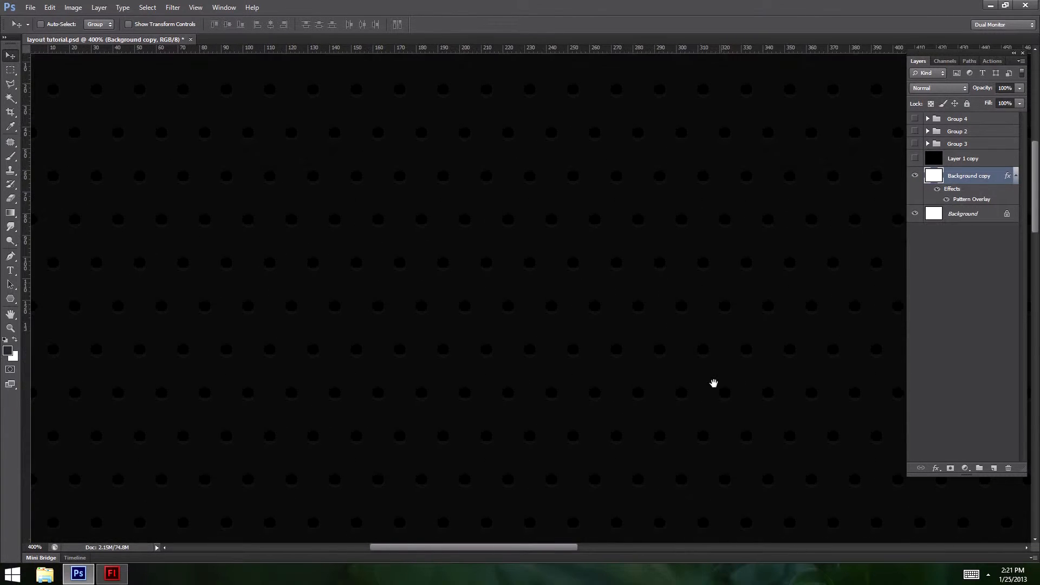
{"action": "left_click", "coordinate": [11, 71]}
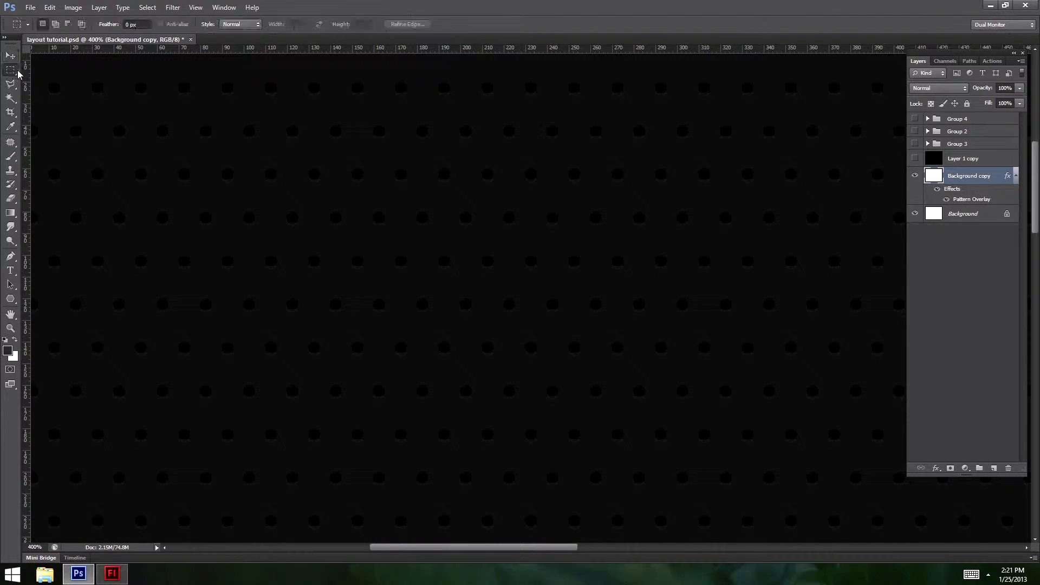
{"action": "left_click_drag", "start_coordinate": [347, 79], "coordinate": [362, 97]}
{"action": "left_click_drag", "start_coordinate": [311, 164], "coordinate": [468, 179]}
{"action": "left_click", "coordinate": [428, 216]}
{"action": "left_click_drag", "start_coordinate": [402, 198], "coordinate": [525, 114]}
{"action": "left_click", "coordinate": [375, 191]}
{"action": "left_click", "coordinate": [570, 281], "text": "alt"}
{"action": "left_click", "coordinate": [610, 289], "text": "alt"}
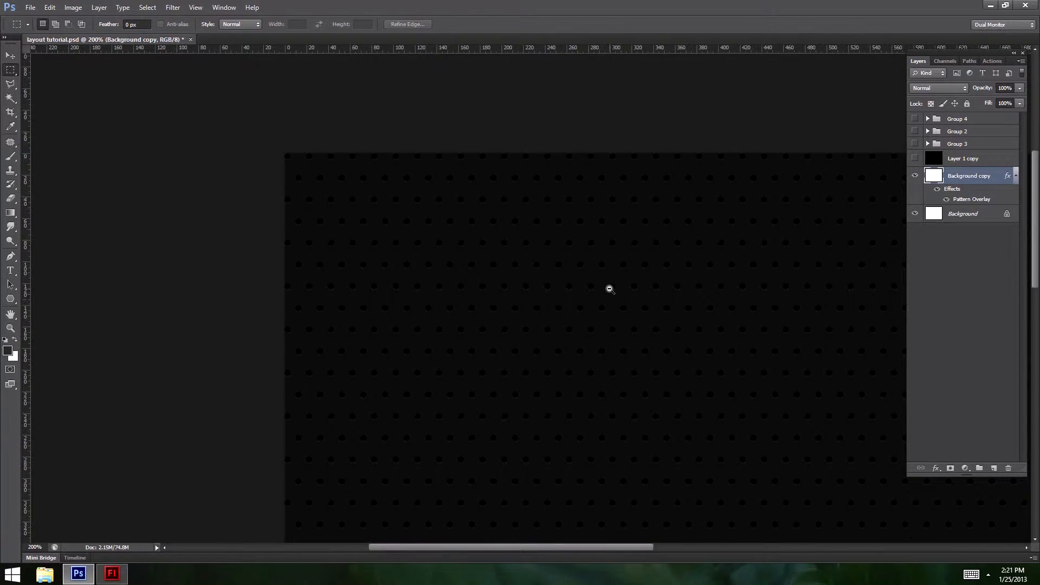
{"action": "left_click_drag", "start_coordinate": [683, 313], "coordinate": [485, 205]}
{"action": "left_click", "coordinate": [547, 237], "text": "alt"}
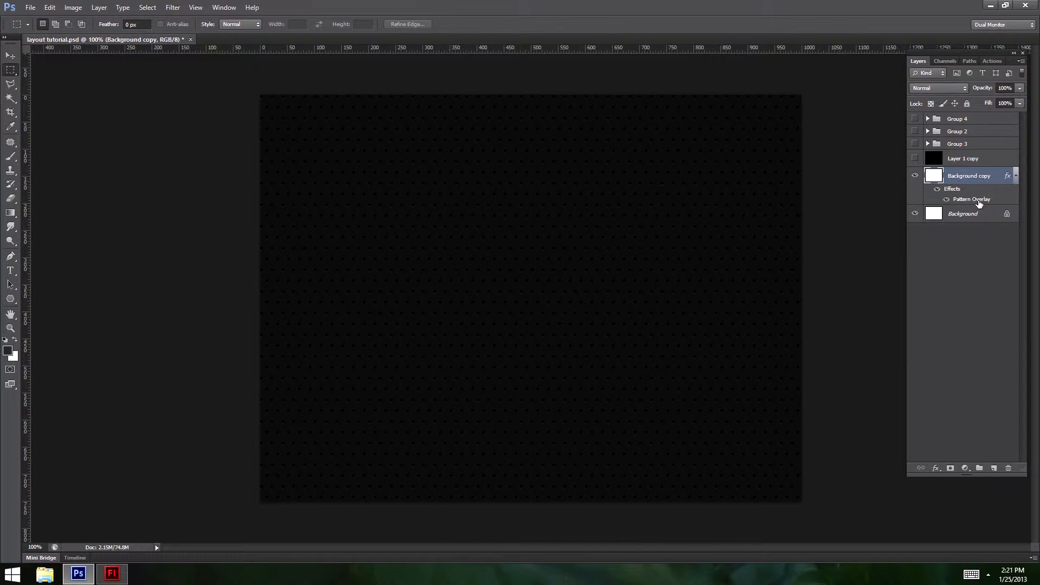
Review the pattern selected in the Background copy's Pattern Overlay settings
{"action": "double_click", "coordinate": [972, 200]}
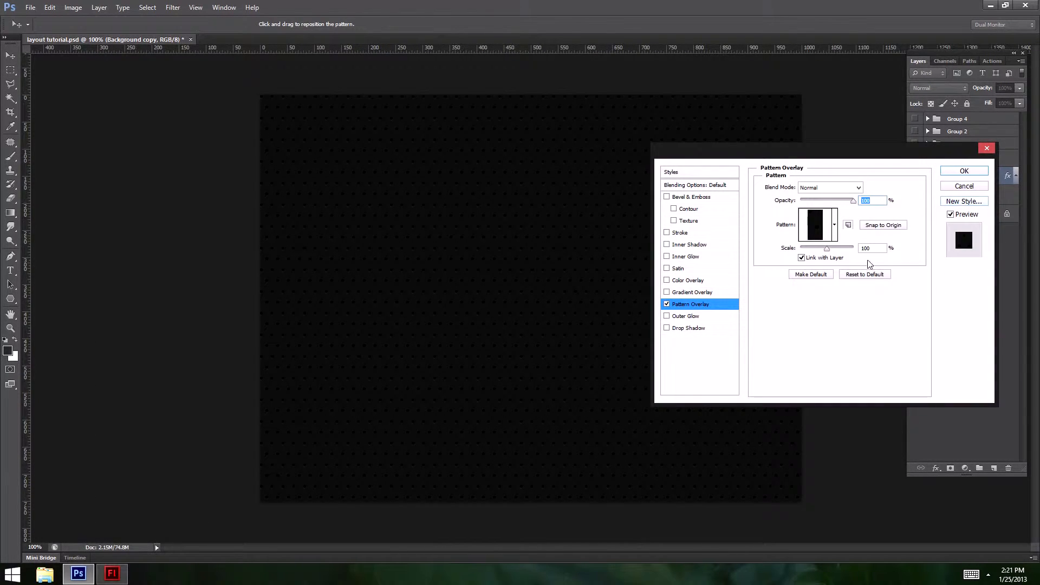
{"action": "left_click", "coordinate": [834, 224]}
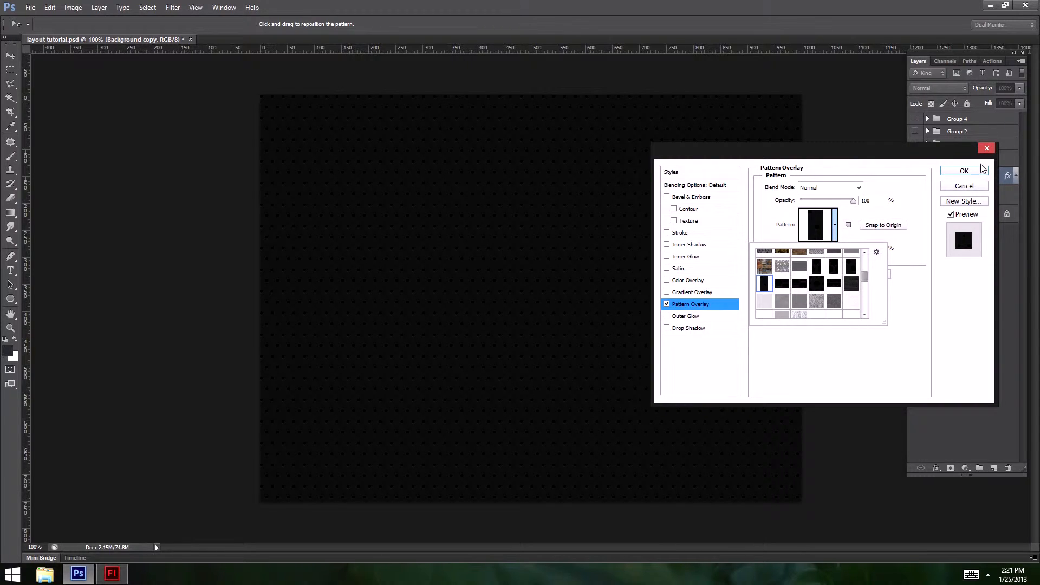
{"action": "left_click", "coordinate": [964, 170]}
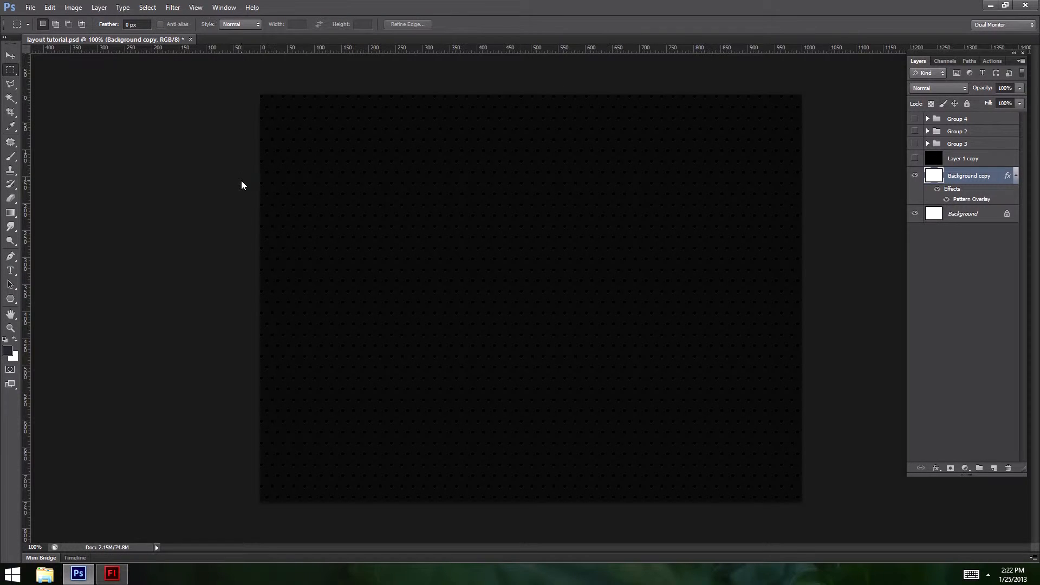
Create a new 20 x 40 pixel RGB document at 72 pixels/inch with a white background
{"action": "key", "text": "ctrl+n"}
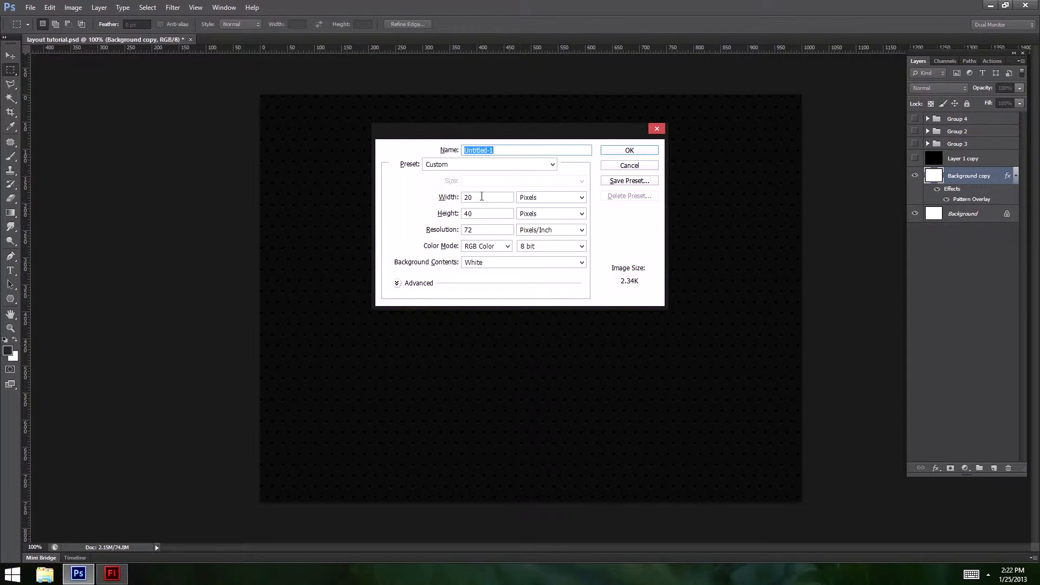
{"action": "left_click", "coordinate": [639, 152]}
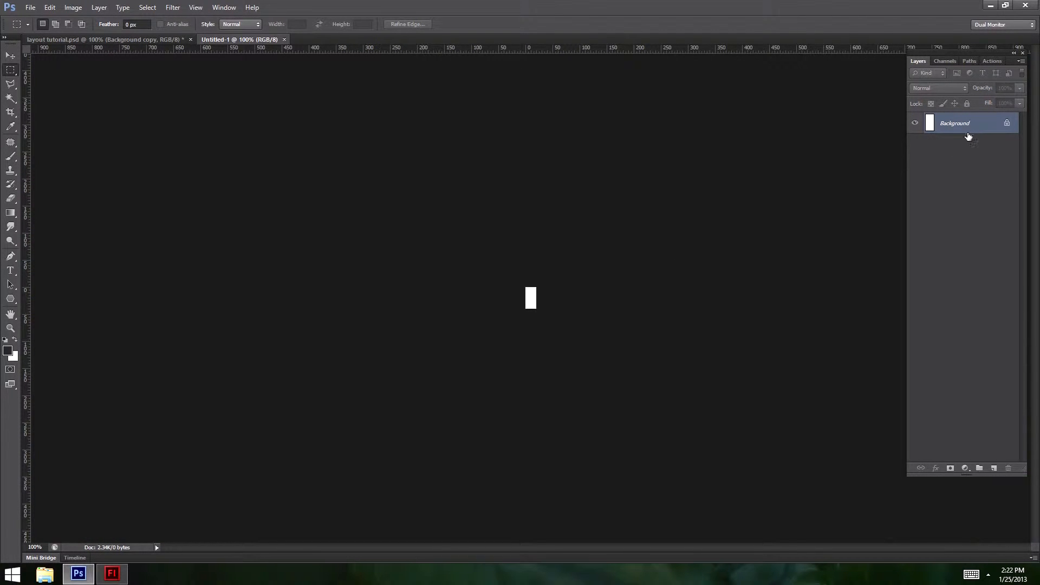
{"action": "left_click", "coordinate": [993, 468]}
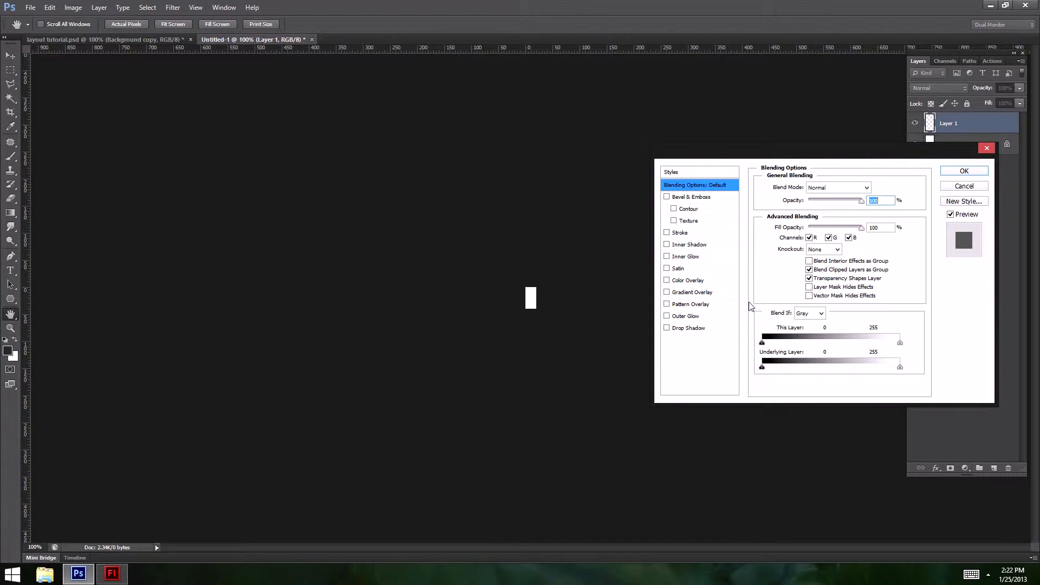
{"action": "left_click", "coordinate": [694, 305]}
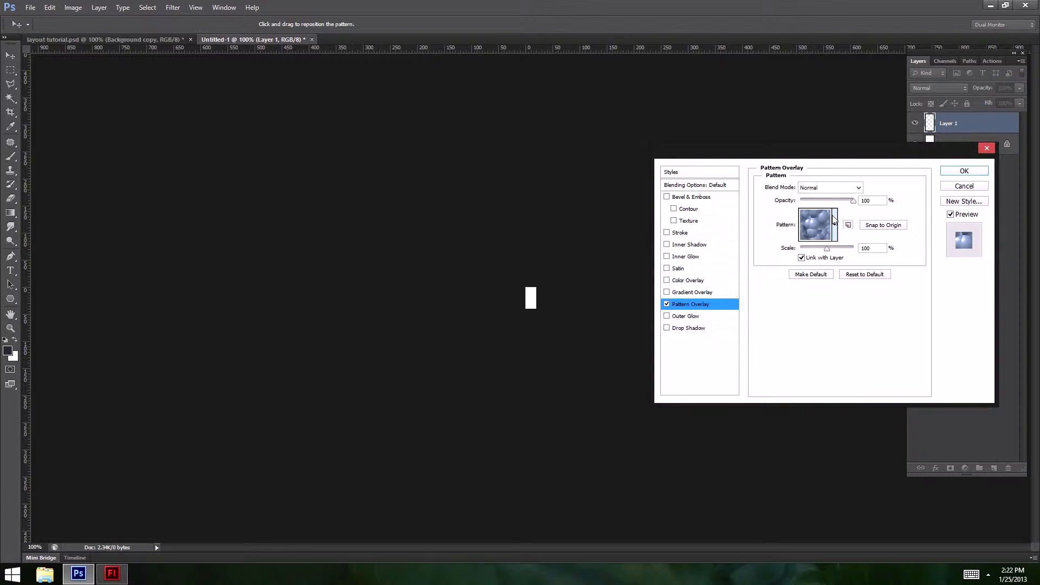
{"action": "left_click", "coordinate": [835, 225]}
{"action": "left_click", "coordinate": [765, 284]}
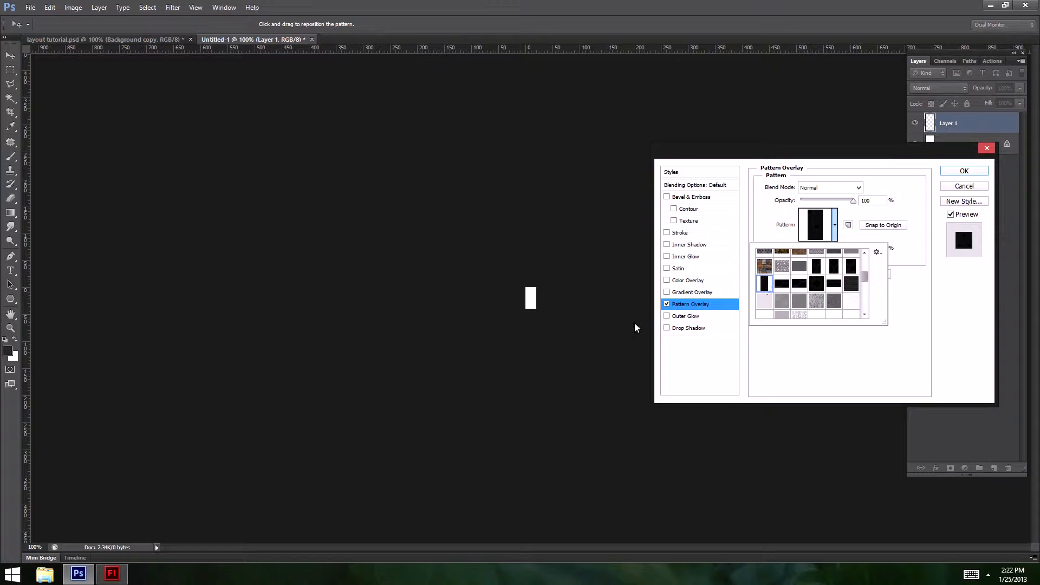
{"action": "left_click", "coordinate": [968, 187]}
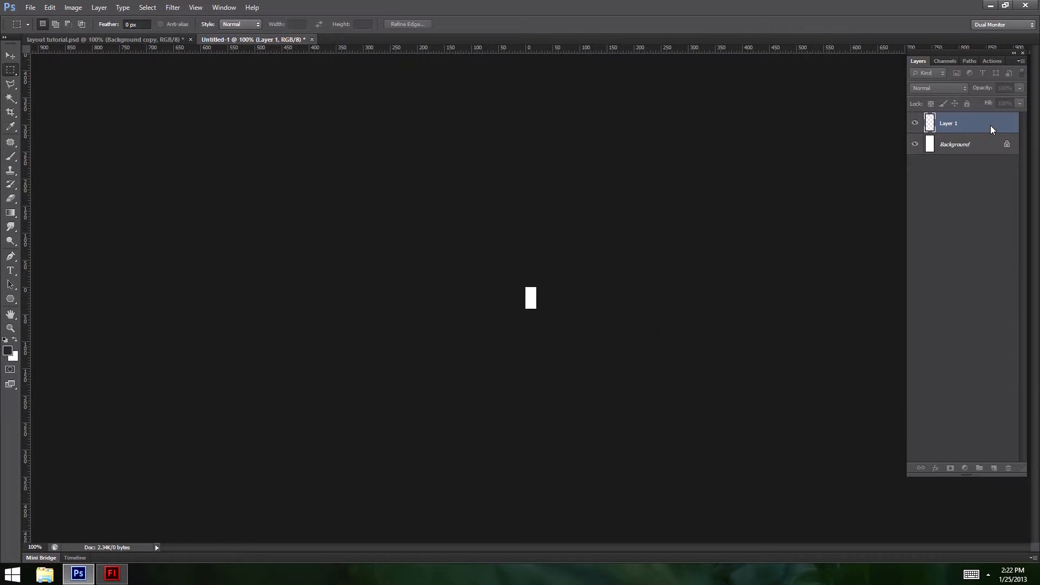
{"action": "left_click_drag", "start_coordinate": [990, 125], "coordinate": [1008, 468]}
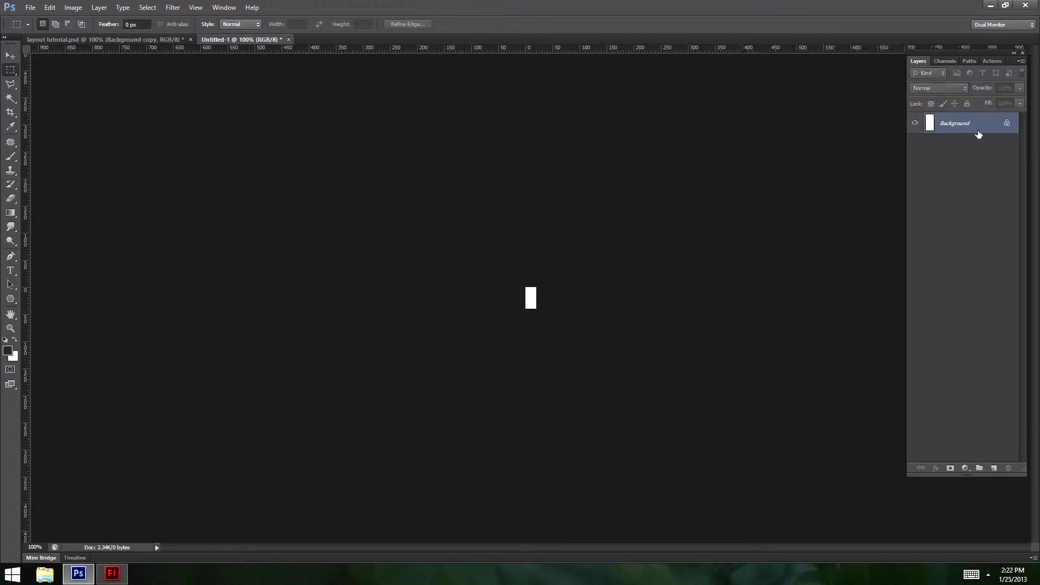
{"action": "key", "text": "ctrl+z"}
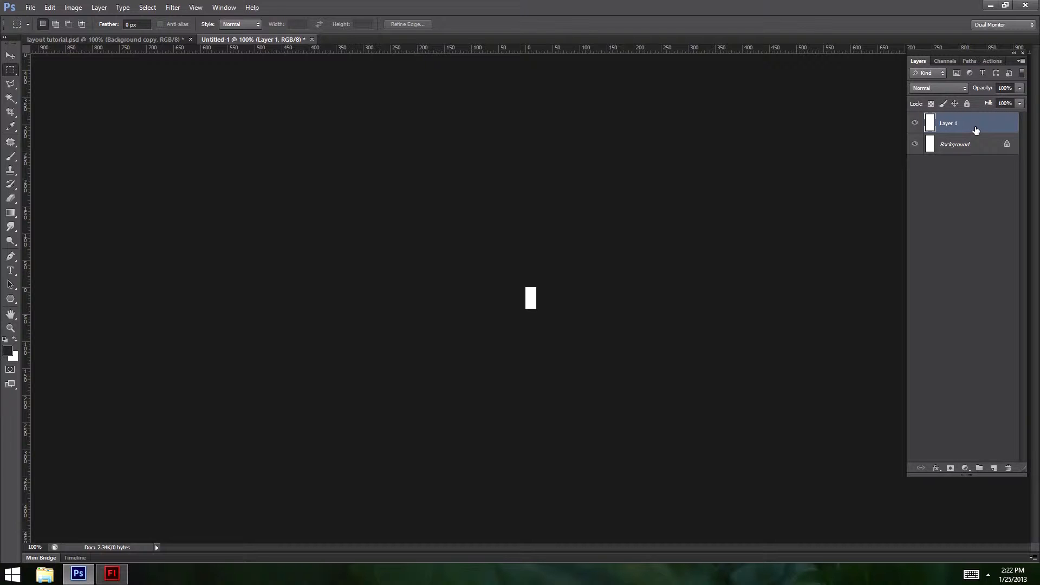
{"action": "left_click_drag", "start_coordinate": [974, 131], "coordinate": [1008, 468]}
Convert the tile's Background to a regular layer and give it a Pattern Overlay with the black dotted pattern
{"action": "double_click", "coordinate": [975, 128]}
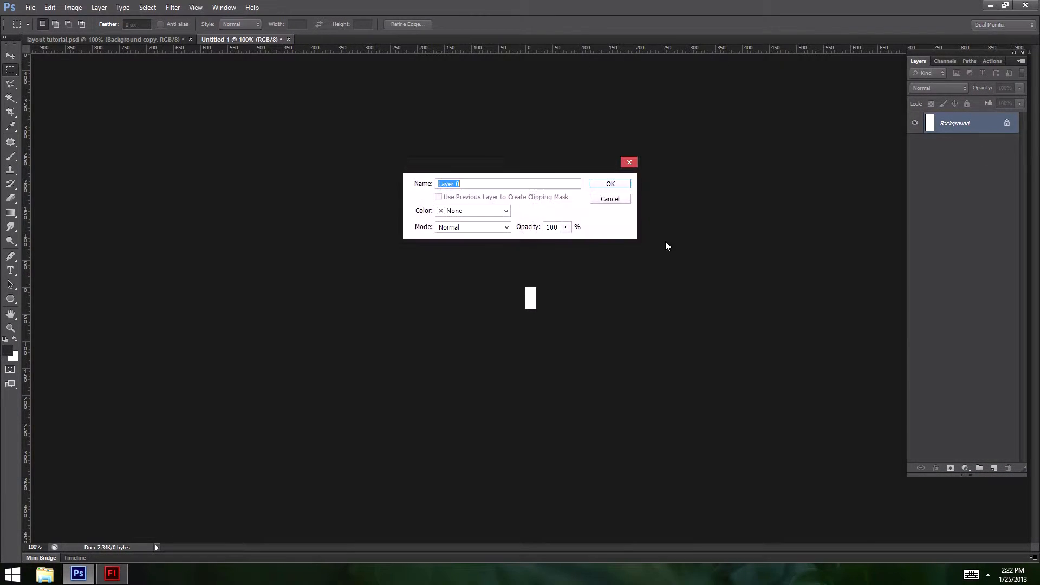
{"action": "left_click", "coordinate": [623, 186]}
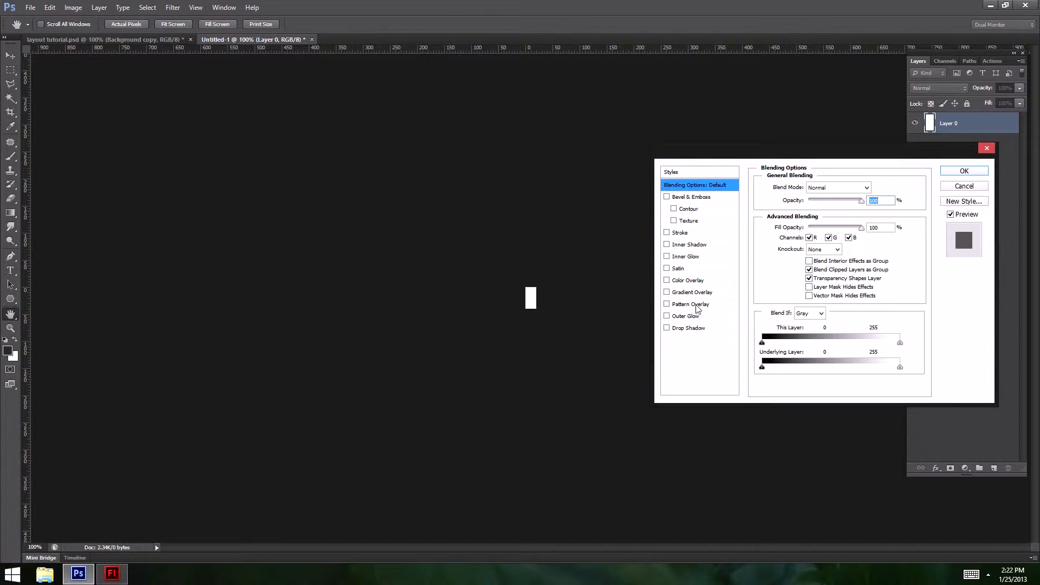
{"action": "left_click", "coordinate": [696, 306]}
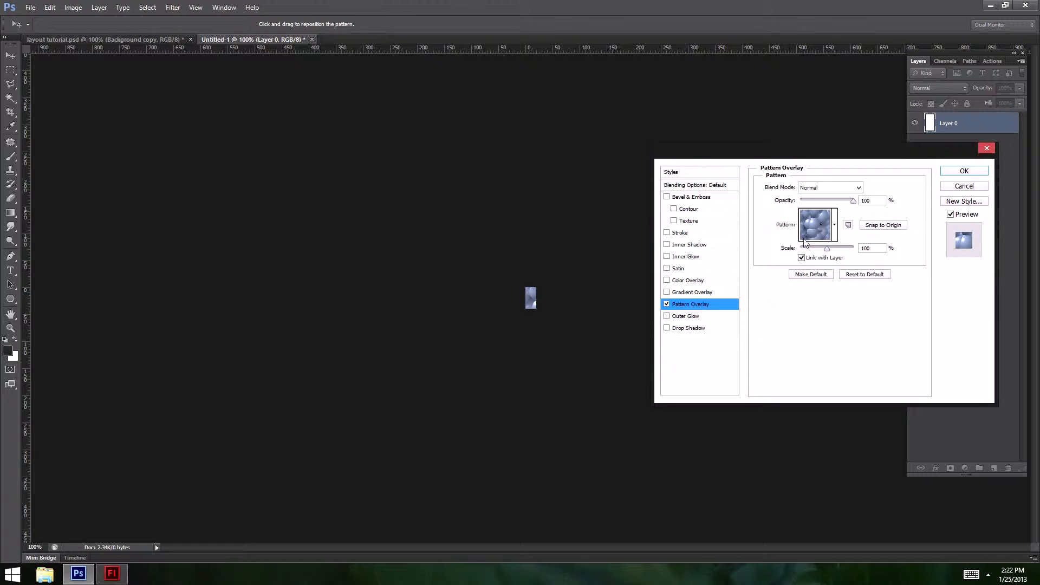
{"action": "left_click", "coordinate": [835, 225]}
{"action": "left_click", "coordinate": [770, 286]}
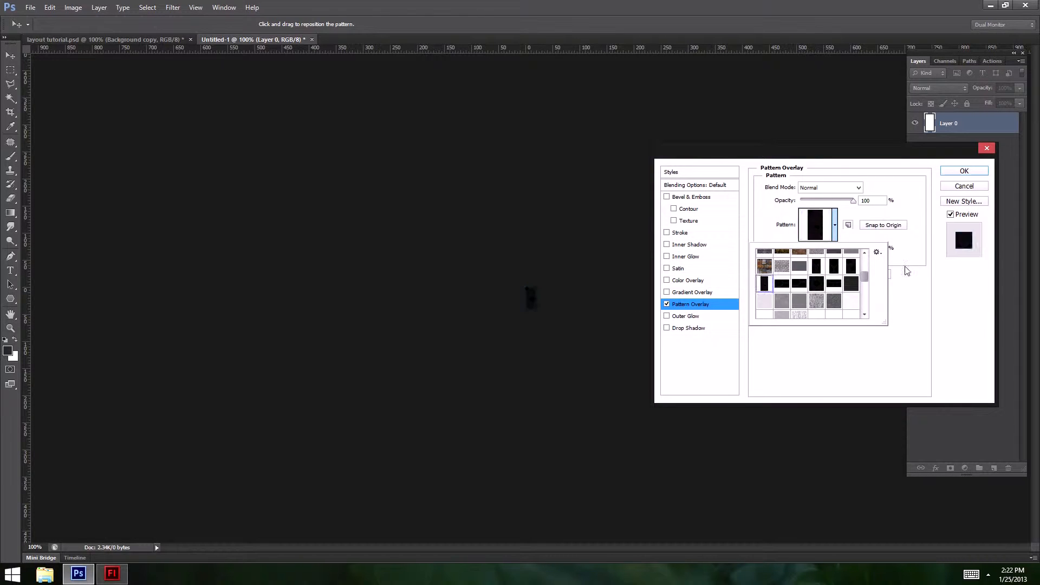
{"action": "left_click", "coordinate": [962, 176]}
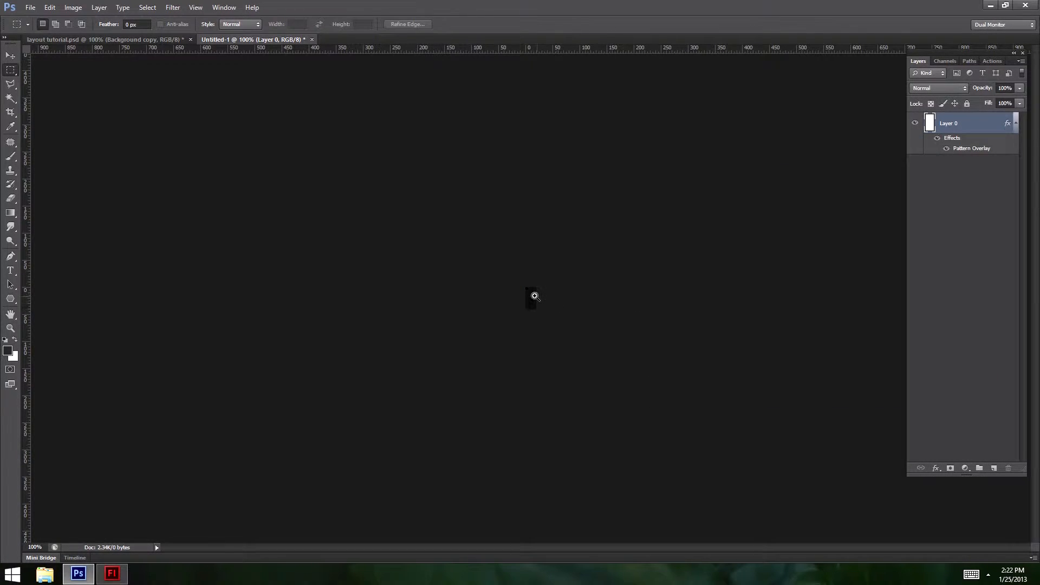
Set up the dotted tile's Save for Web export as a JPEG with High quality
{"action": "left_click", "coordinate": [534, 296], "text": "ctrl"}
{"action": "left_click", "coordinate": [536, 298], "text": "ctrl"}
{"action": "left_click", "coordinate": [548, 319], "text": "ctrl"}
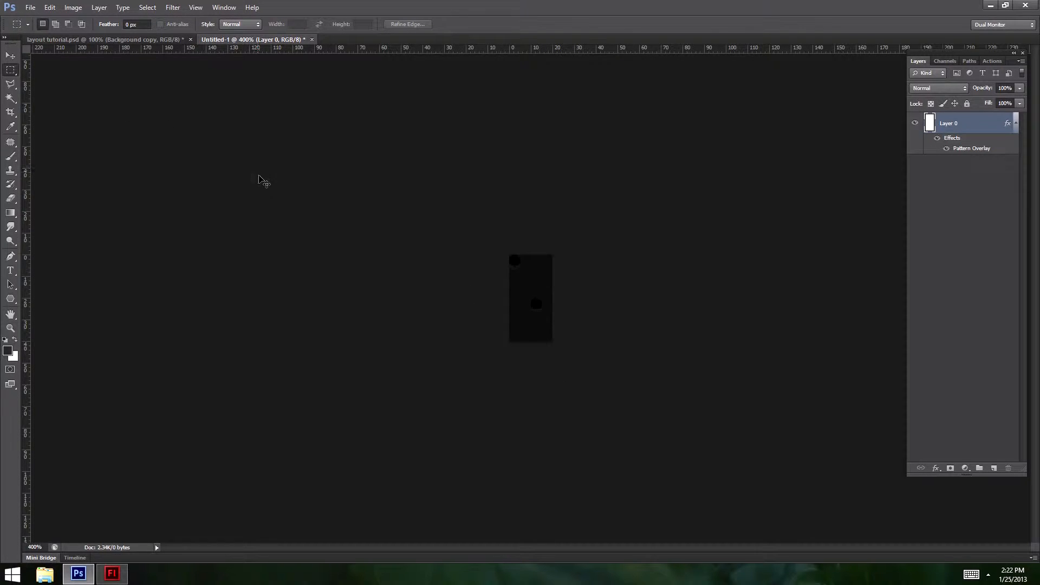
{"action": "key", "text": "ctrl+alt+shift+s"}
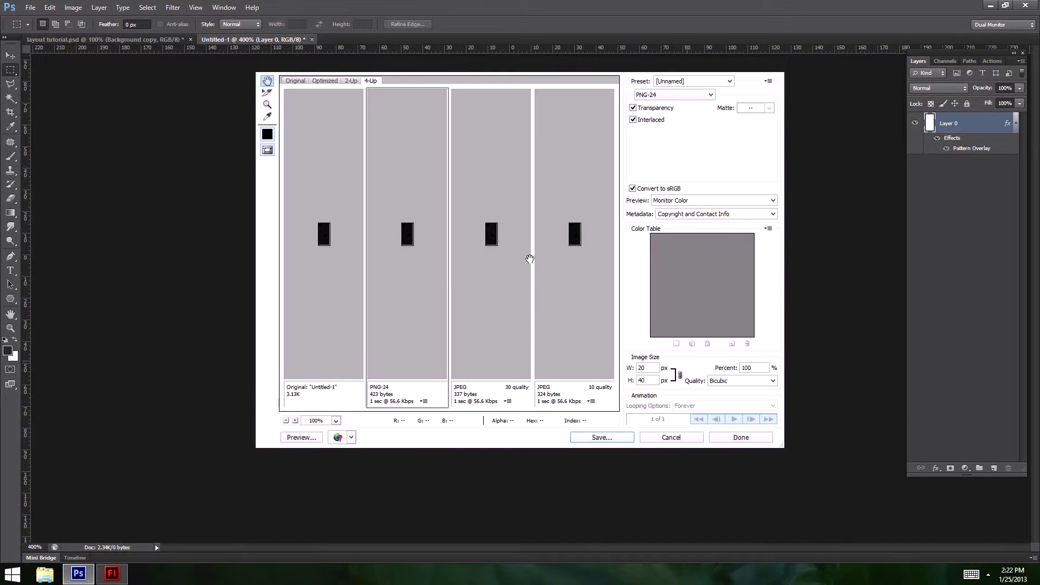
{"action": "left_click", "coordinate": [688, 95]}
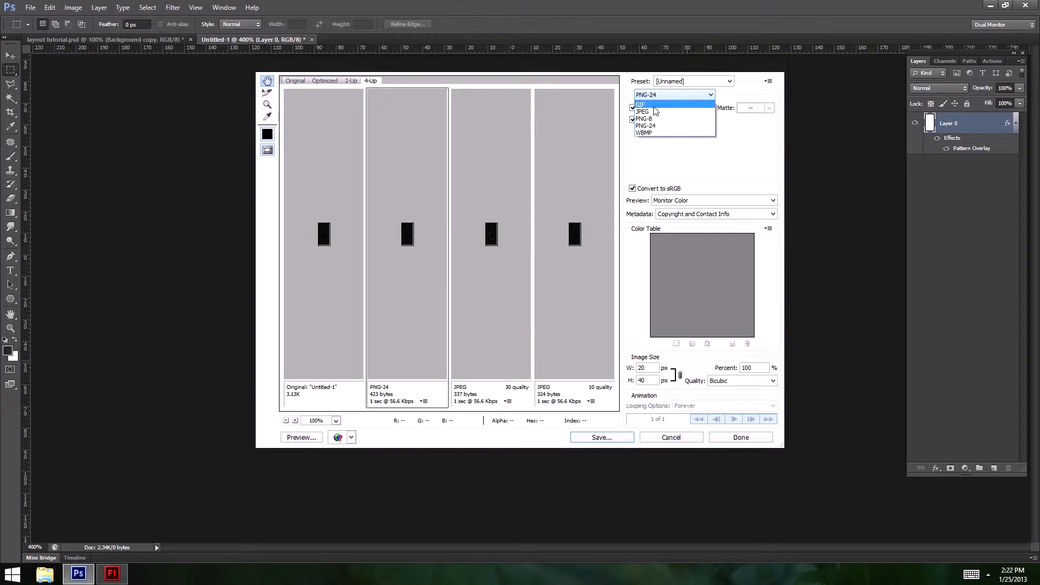
{"action": "left_click", "coordinate": [643, 112]}
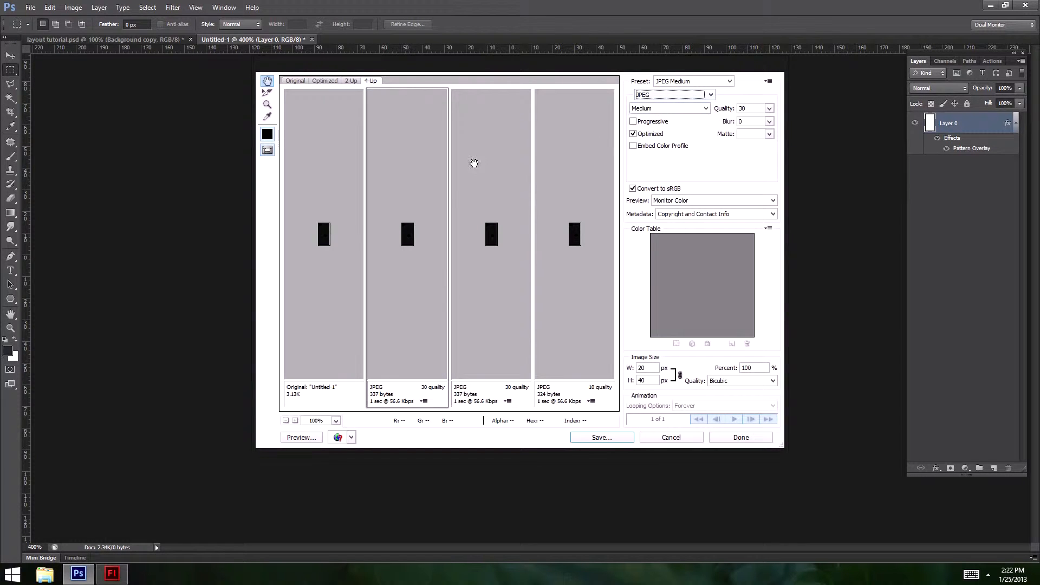
{"action": "left_click", "coordinate": [414, 269]}
{"action": "left_click", "coordinate": [675, 110]}
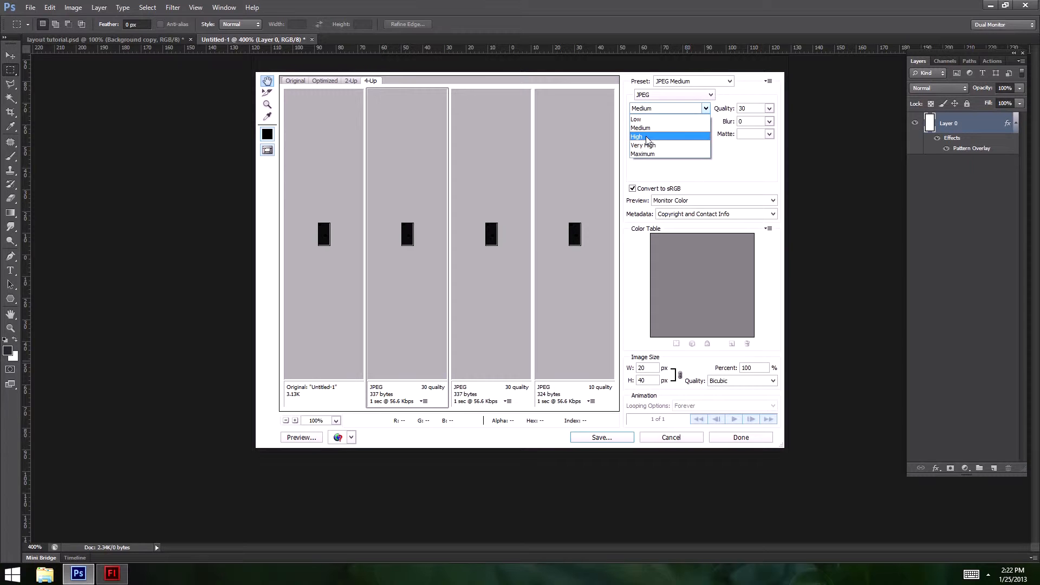
{"action": "left_click", "coordinate": [671, 131]}
{"action": "left_click", "coordinate": [403, 292]}
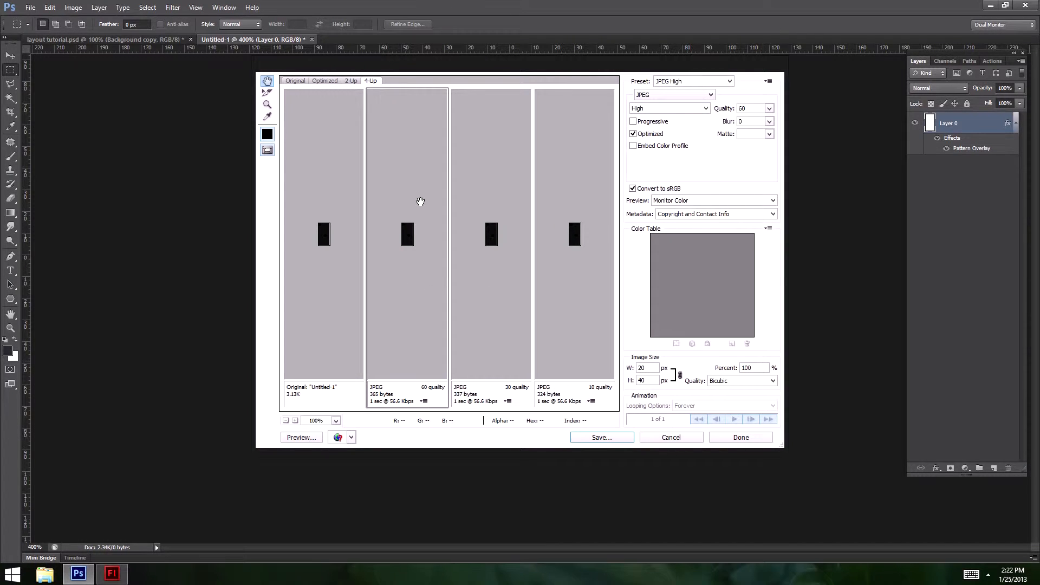
Pick bg-pat.jpg in the imgs folder as the tile's export file, and cancel the export
{"action": "left_click", "coordinate": [619, 439]}
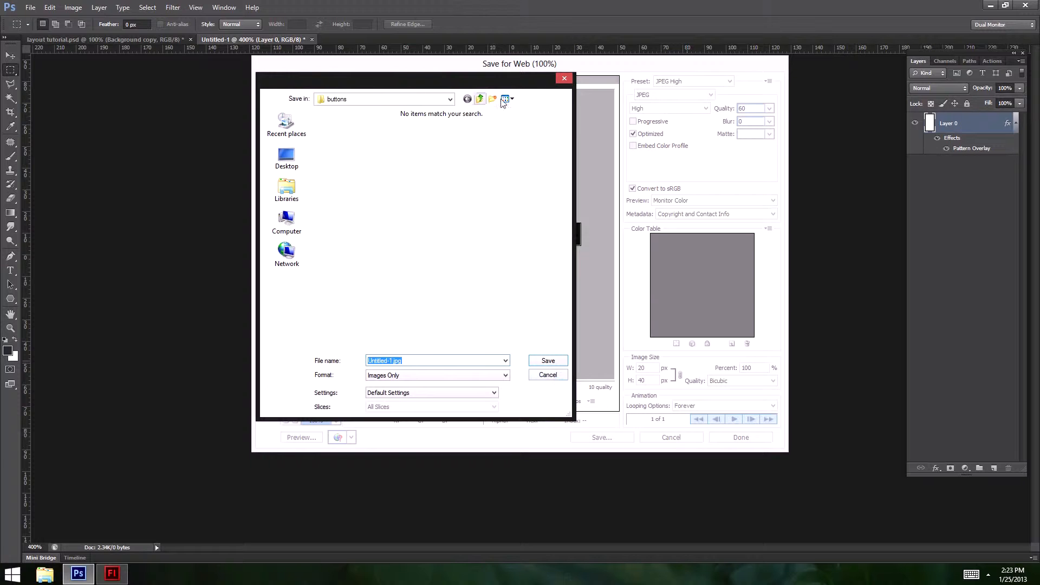
{"action": "left_click", "coordinate": [479, 98]}
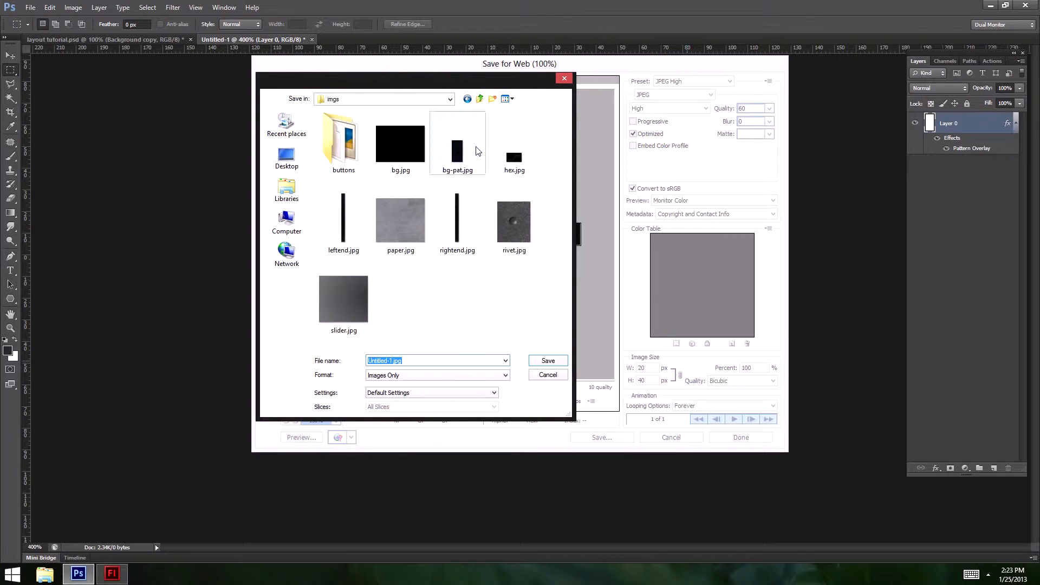
{"action": "left_click", "coordinate": [459, 161]}
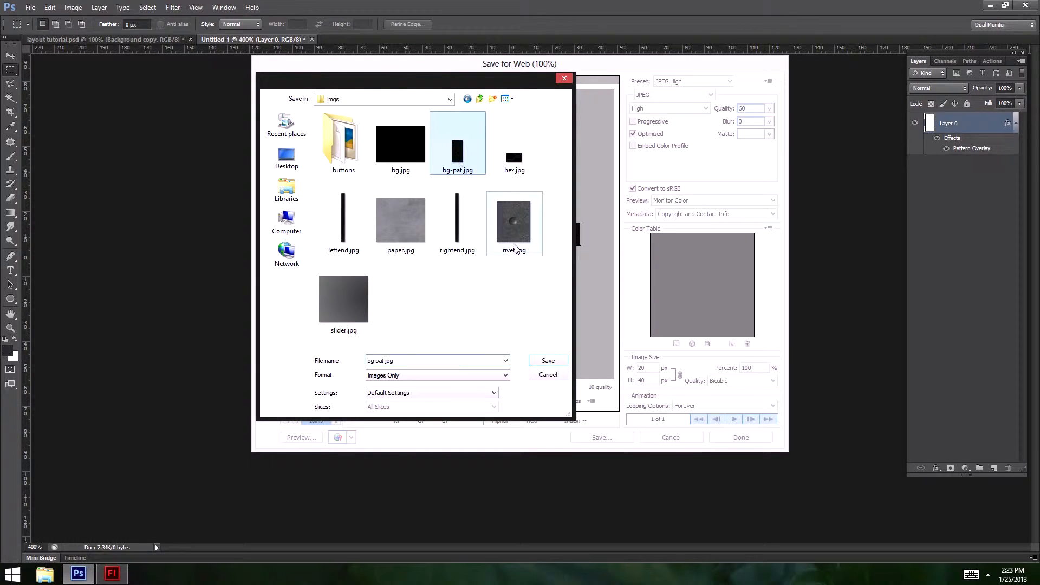
{"action": "left_click", "coordinate": [553, 375]}
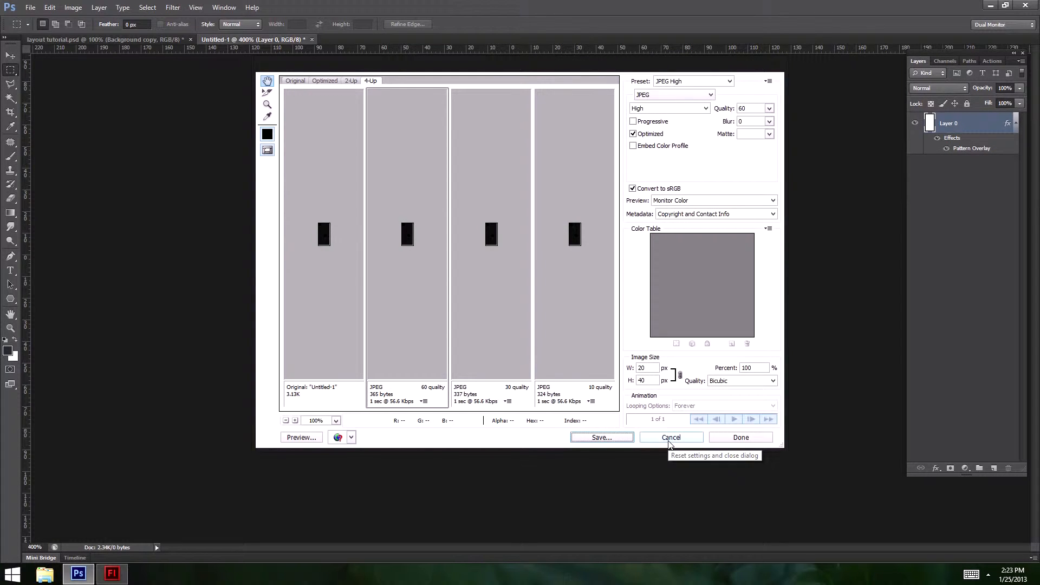
{"action": "left_click", "coordinate": [670, 439]}
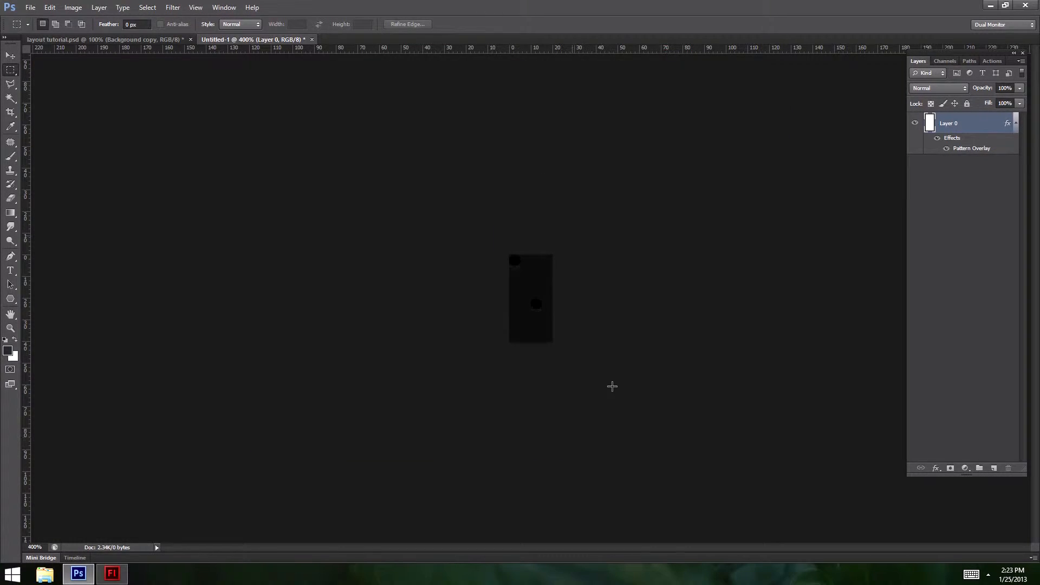
Close the tile document without saving, and in the layout hide Background copy and show Layer 1 copy, Group 4 and Group 2
{"action": "left_click", "coordinate": [312, 40]}
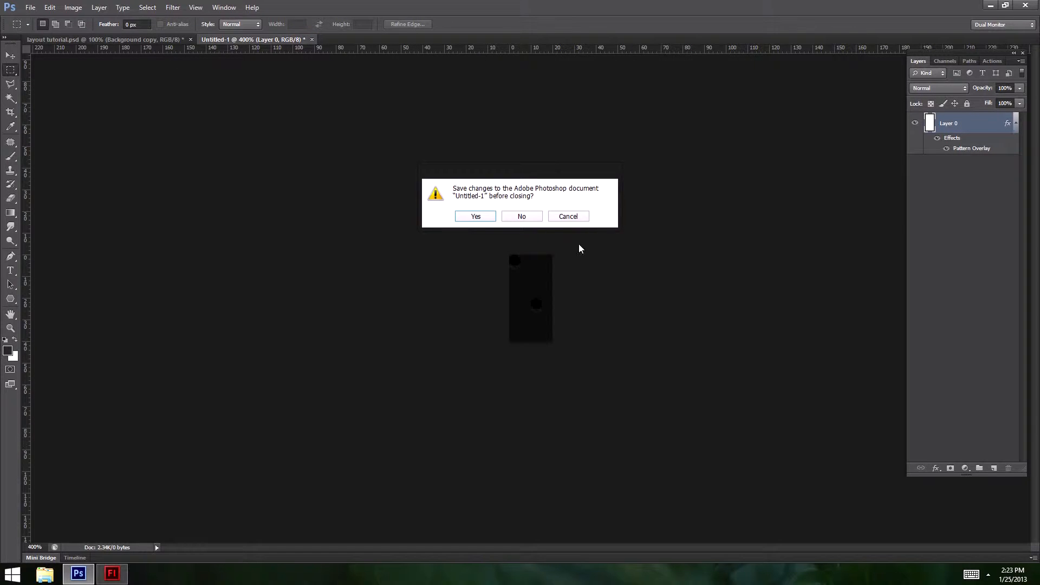
{"action": "left_click", "coordinate": [526, 217]}
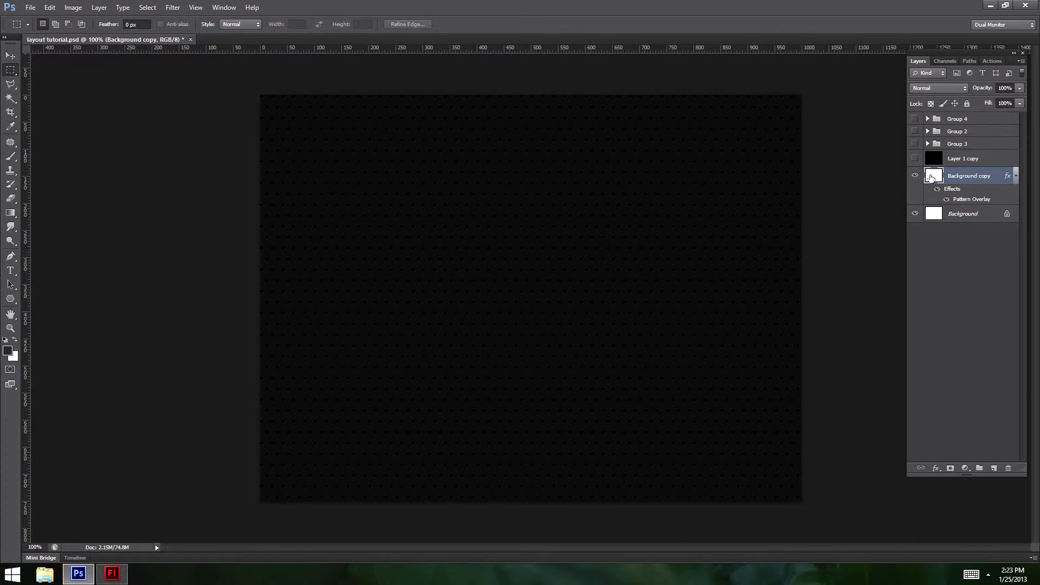
{"action": "left_click", "coordinate": [915, 175]}
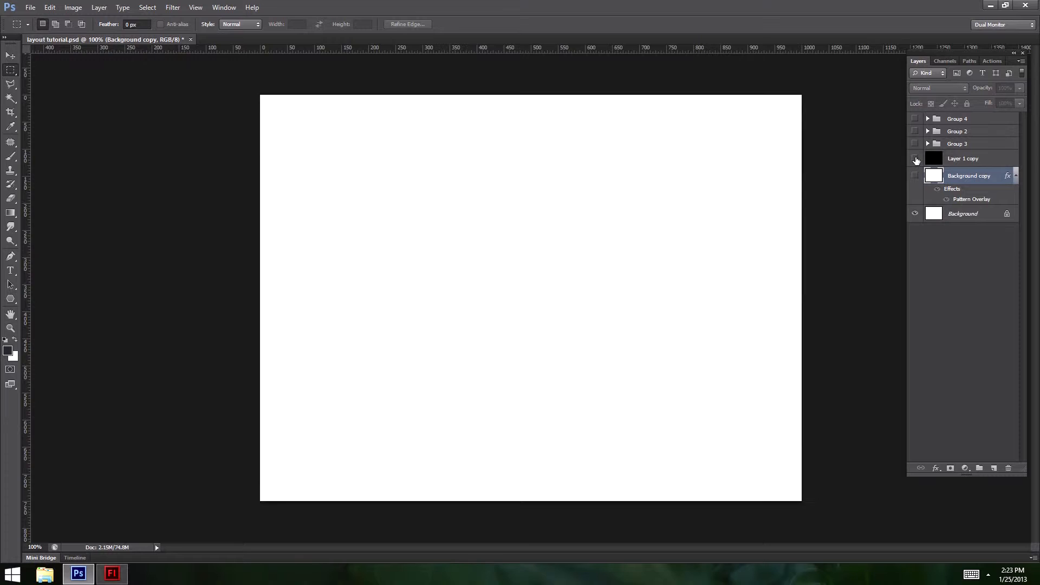
{"action": "left_click", "coordinate": [915, 158]}
{"action": "left_click", "coordinate": [914, 119]}
{"action": "left_click", "coordinate": [915, 132]}
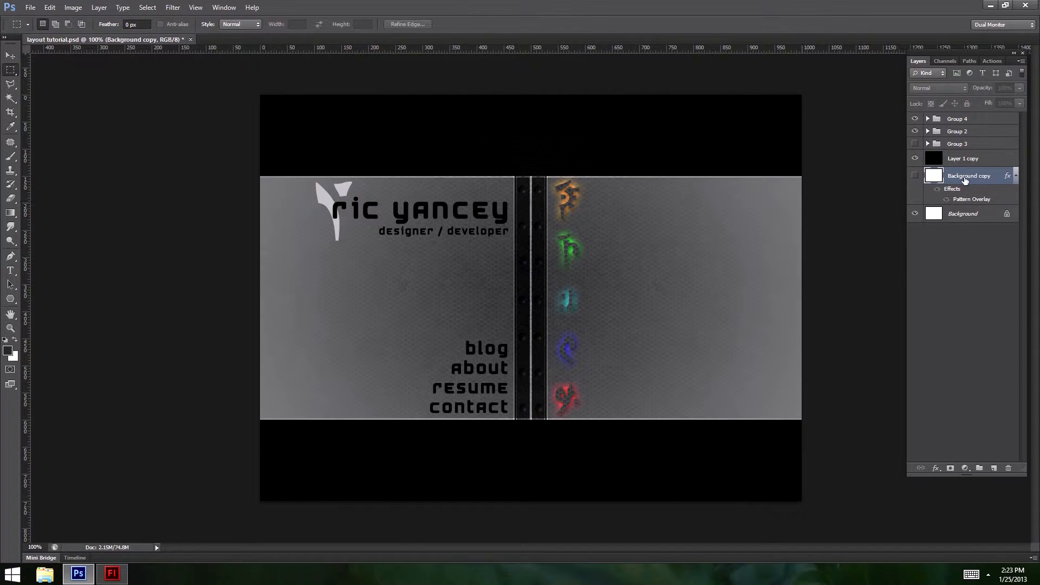
{"action": "double_click", "coordinate": [971, 199]}
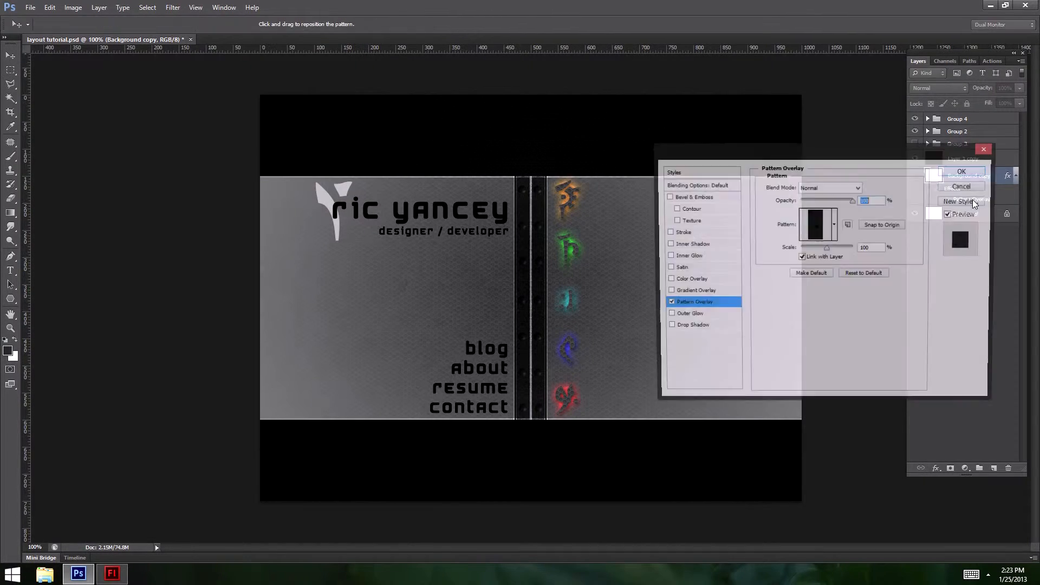
{"action": "left_click", "coordinate": [835, 225]}
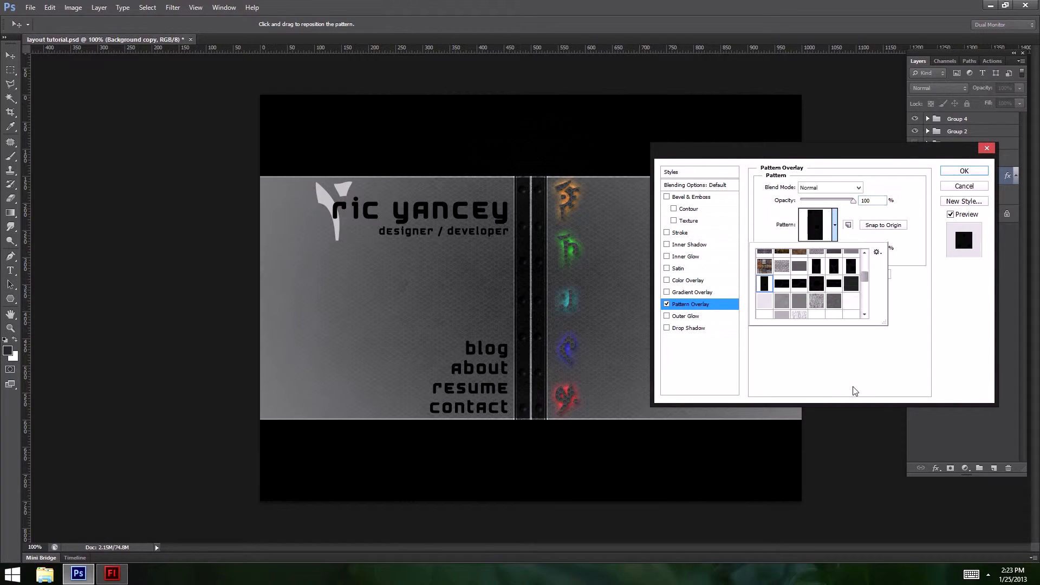
{"action": "left_click", "coordinate": [799, 283]}
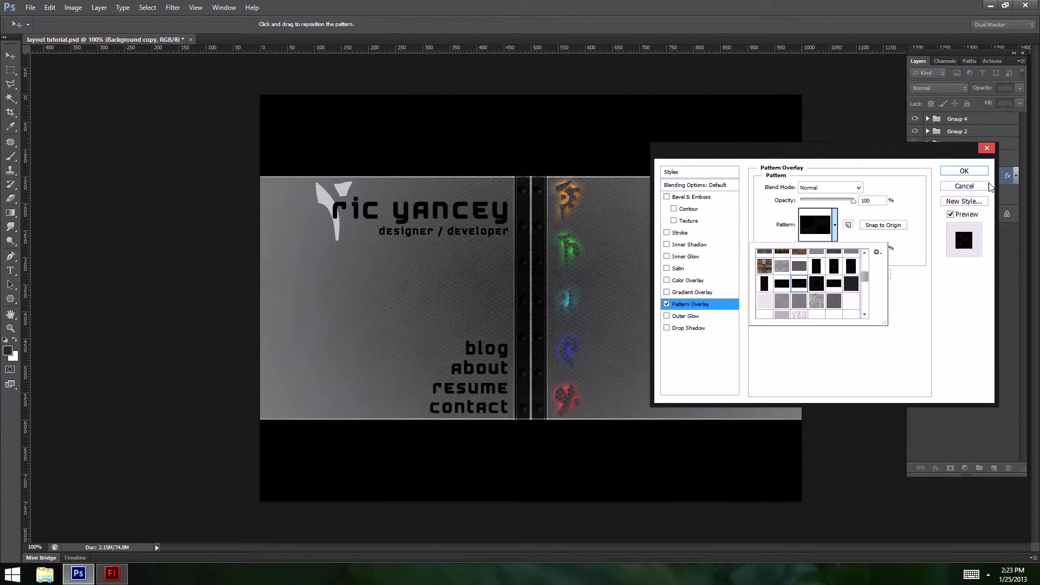
{"action": "left_click", "coordinate": [967, 185]}
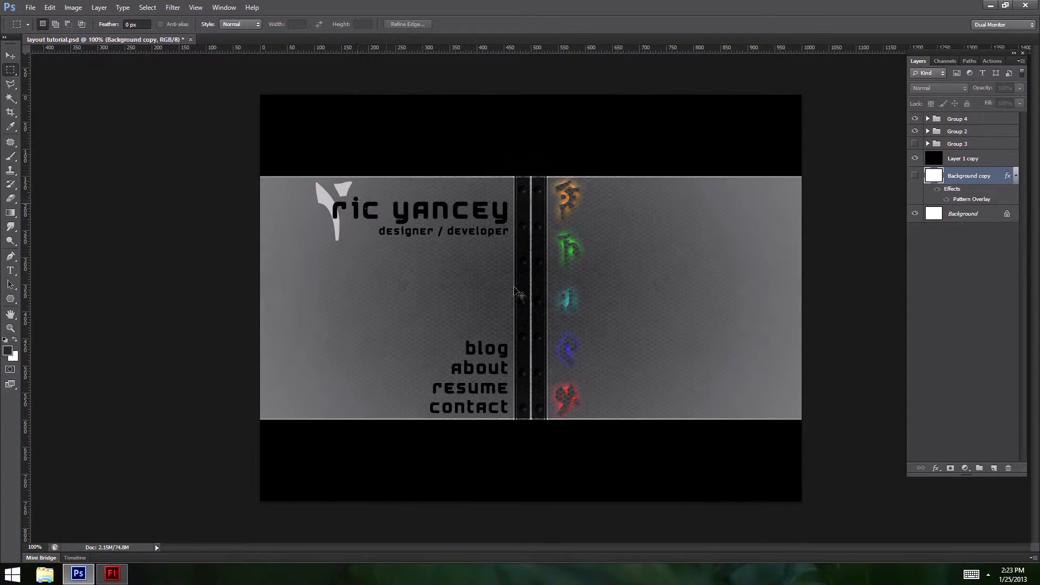
{"action": "key", "text": "ctrl+n"}
{"action": "left_click", "coordinate": [647, 167]}
Show the Background copy layer and change its Pattern Overlay to the gray textured paper pattern
{"action": "left_click", "coordinate": [914, 175]}
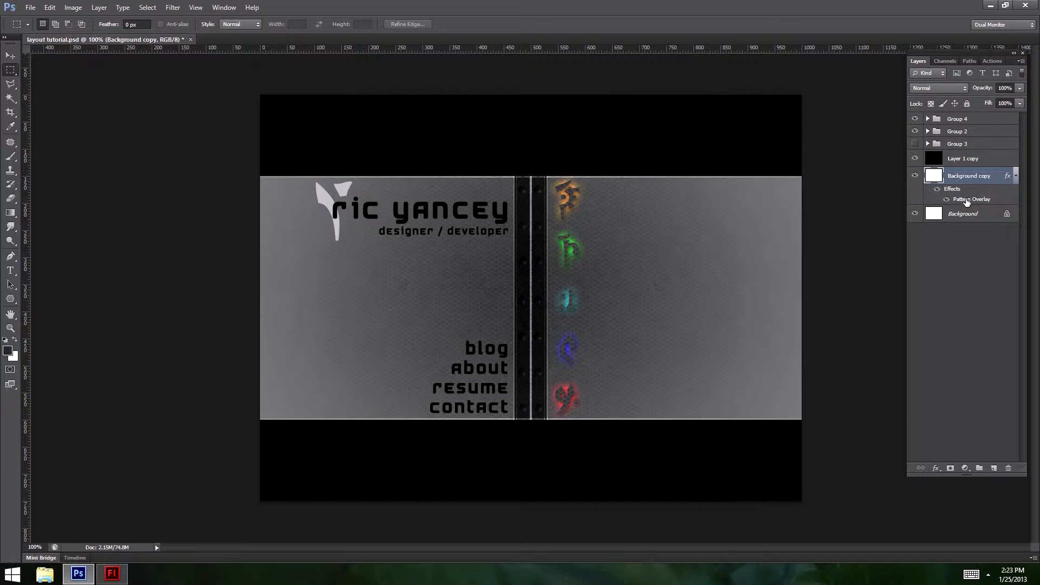
{"action": "double_click", "coordinate": [966, 200]}
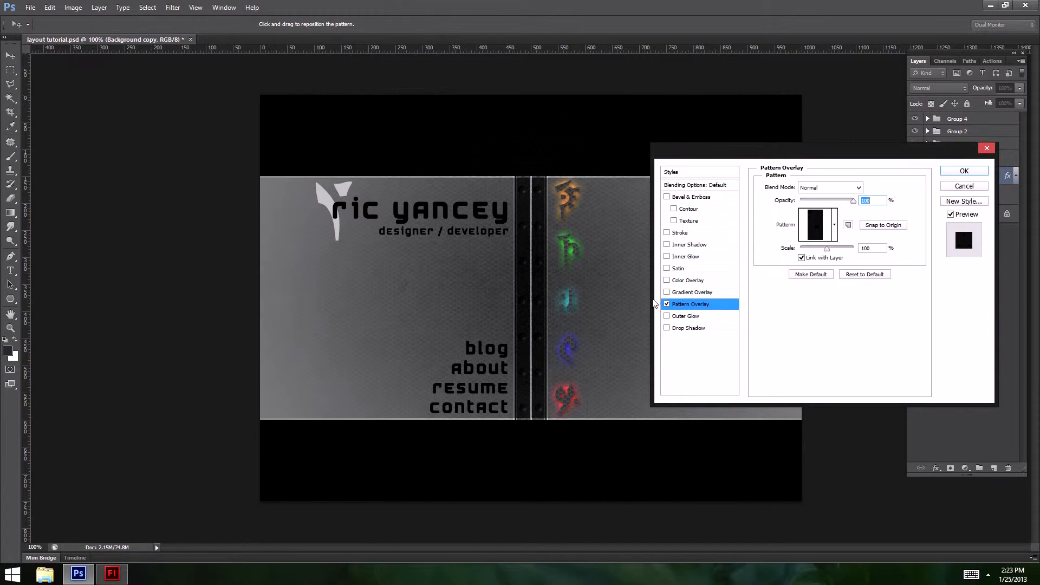
{"action": "left_click", "coordinate": [835, 224]}
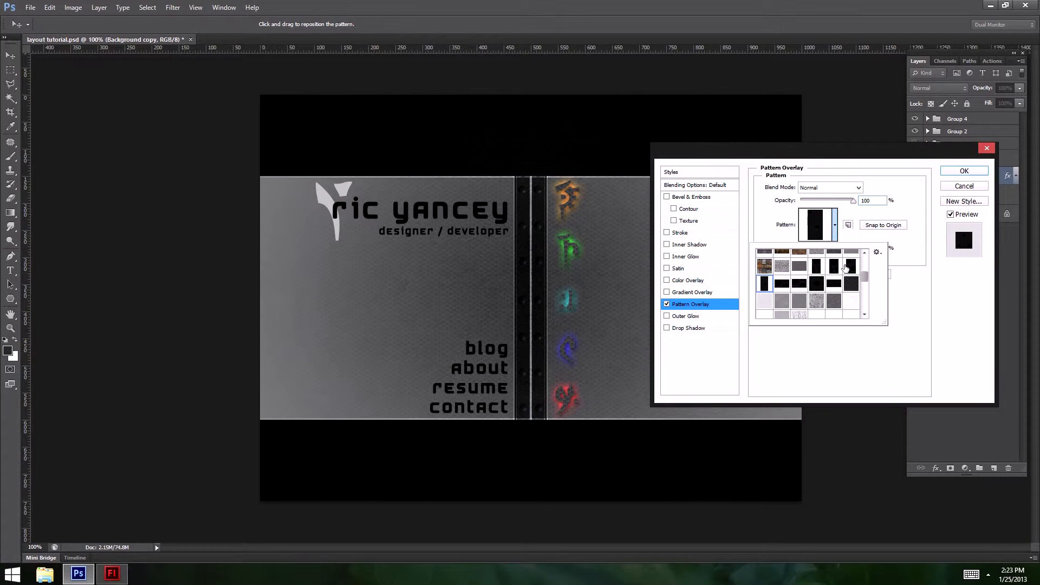
{"action": "left_click_drag", "start_coordinate": [865, 277], "coordinate": [865, 292]}
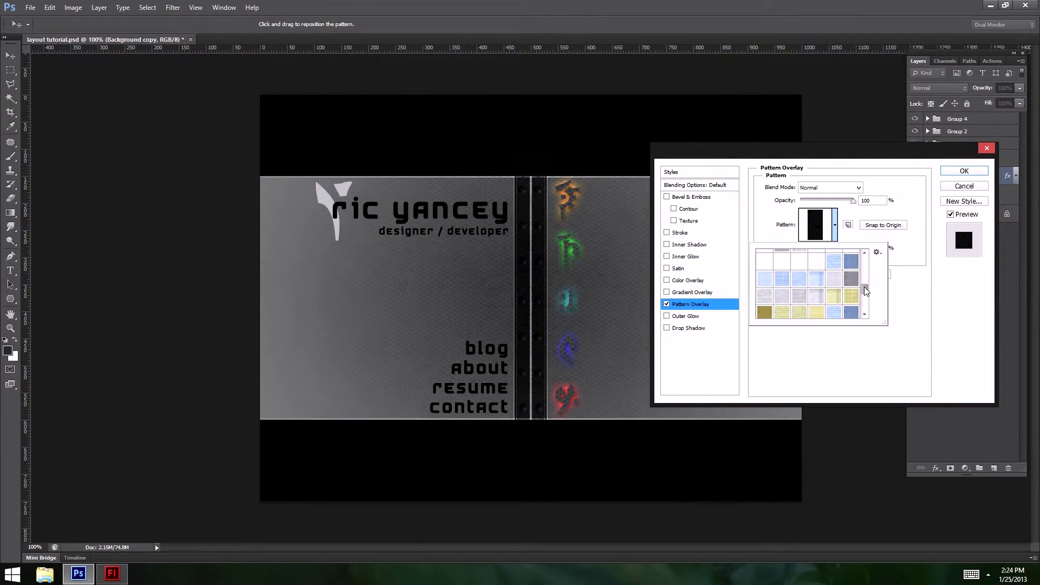
{"action": "left_click", "coordinate": [853, 280]}
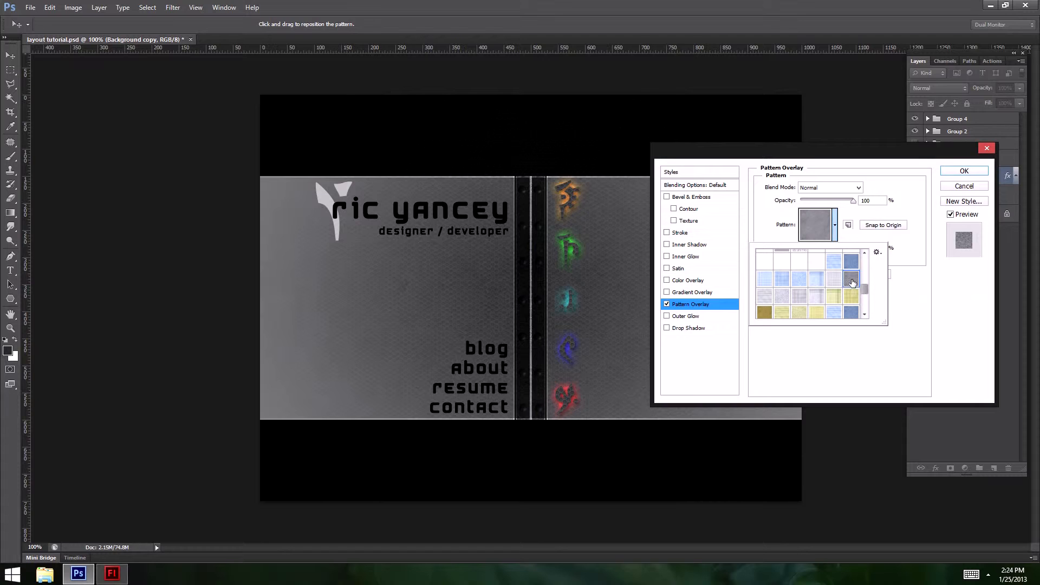
{"action": "left_click", "coordinate": [963, 170]}
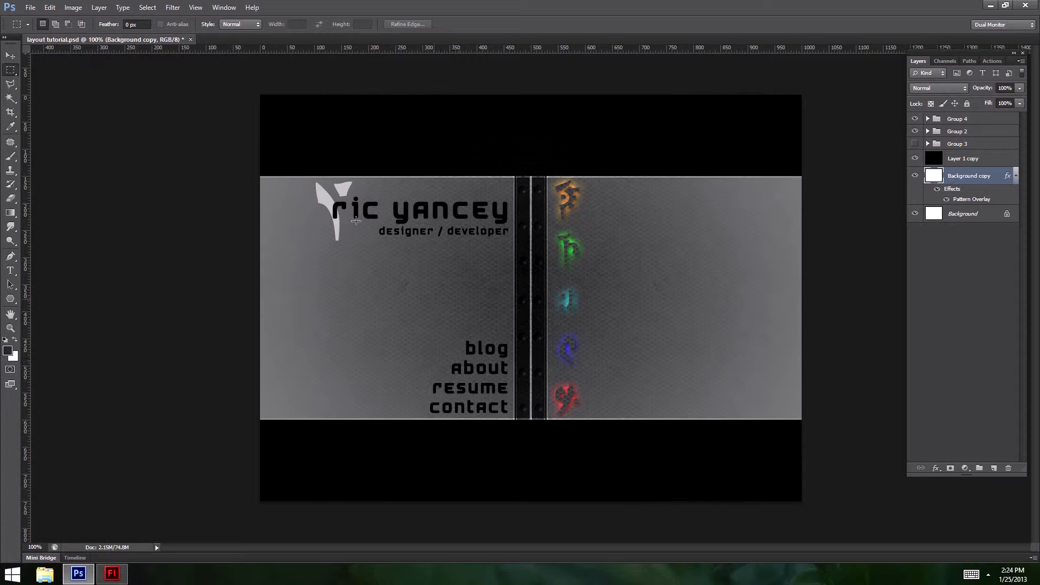
Create a new 500 x 450 pixel RGB document at 72 pixels/inch with a white background
{"action": "key", "text": "ctrl+semicolon"}
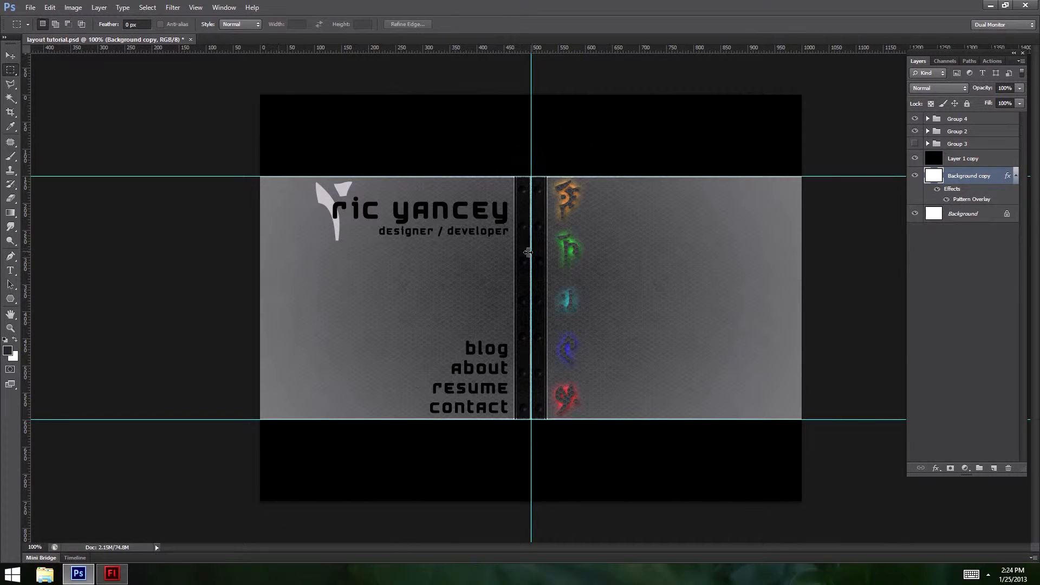
{"action": "key", "text": "ctrl+semicolon"}
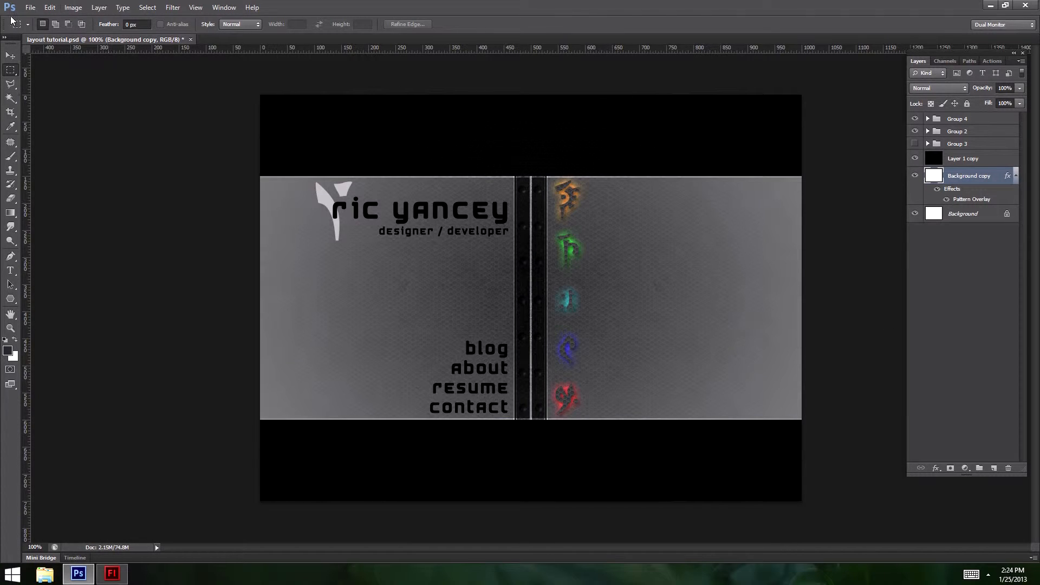
{"action": "key", "text": "ctrl+n"}
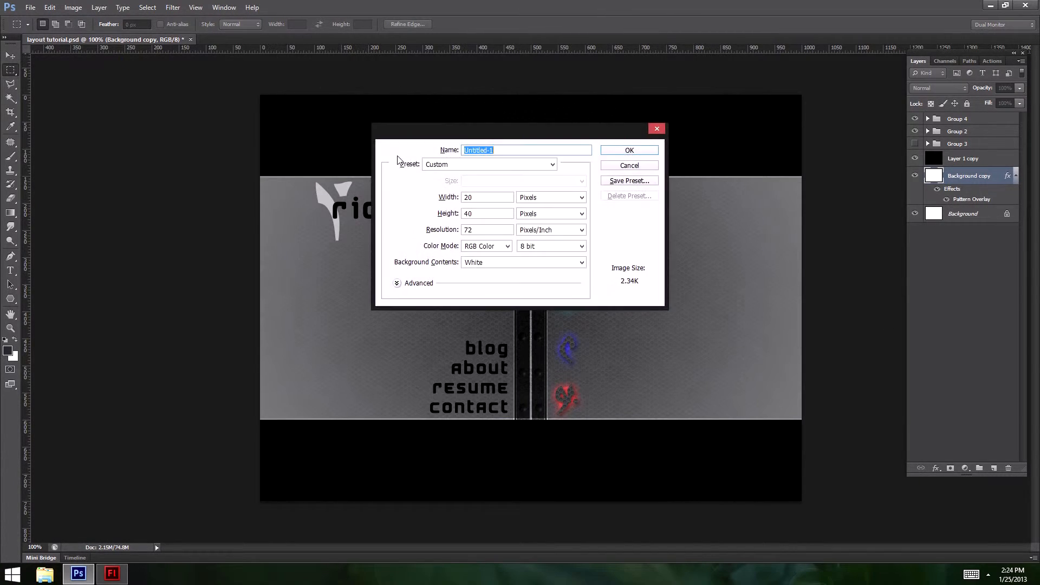
{"action": "key", "text": "Tab"}
{"action": "type", "text": "500"}
{"action": "key", "text": "Tab"}
{"action": "key", "text": "Tab"}
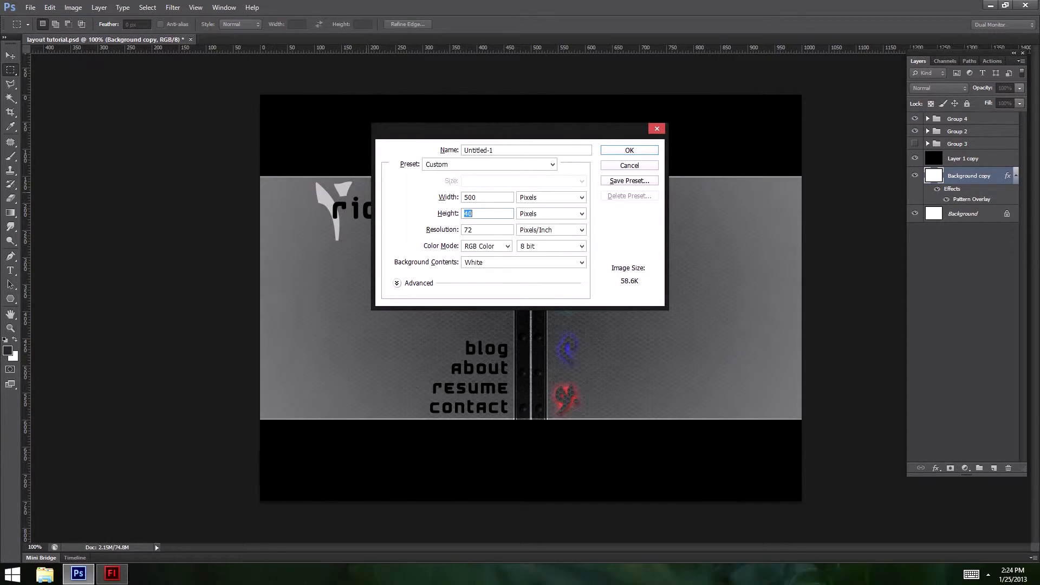
{"action": "type", "text": "450"}
{"action": "left_click", "coordinate": [622, 153]}
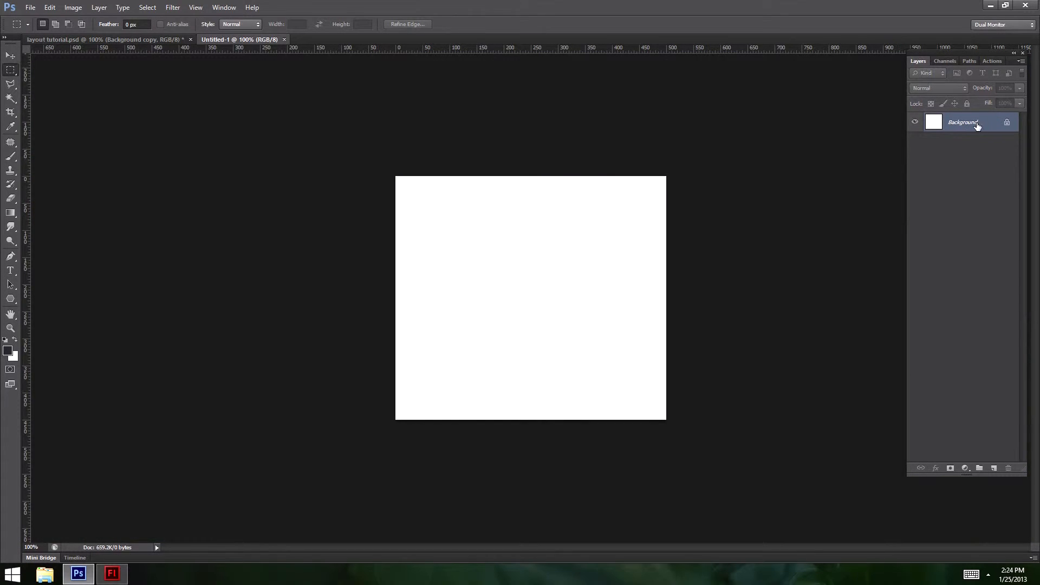
Convert the Background into regular layer Layer 0 and add a Pattern Overlay using the gray textured paper pattern
{"action": "double_click", "coordinate": [972, 128]}
{"action": "left_click", "coordinate": [622, 185]}
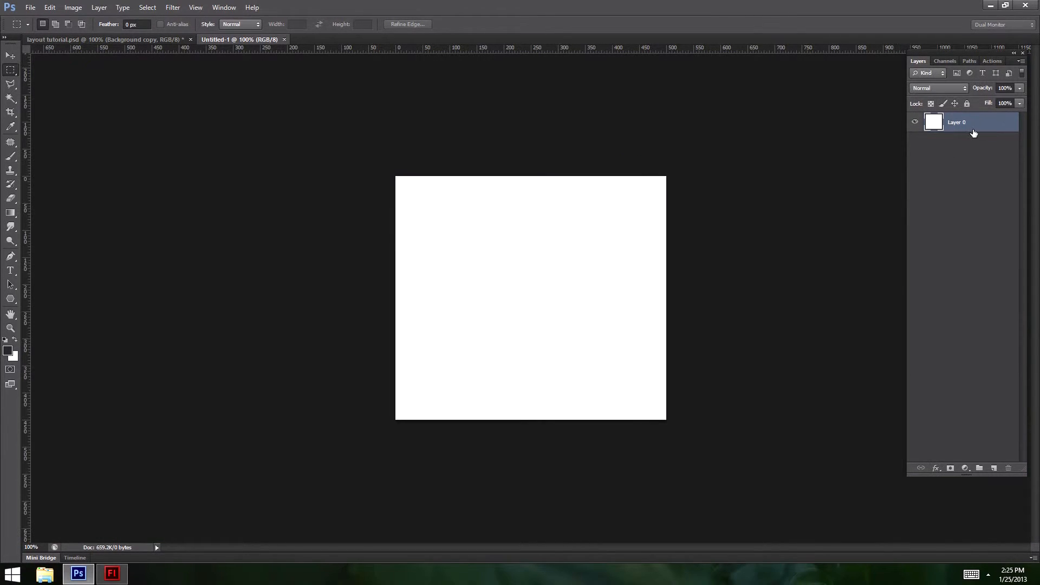
{"action": "double_click", "coordinate": [972, 130]}
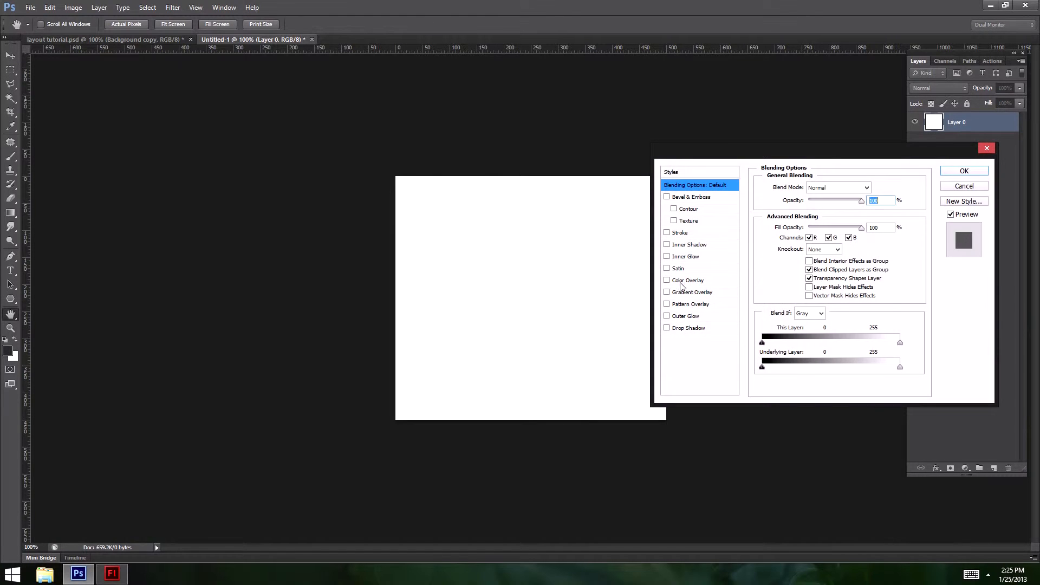
{"action": "left_click", "coordinate": [691, 304]}
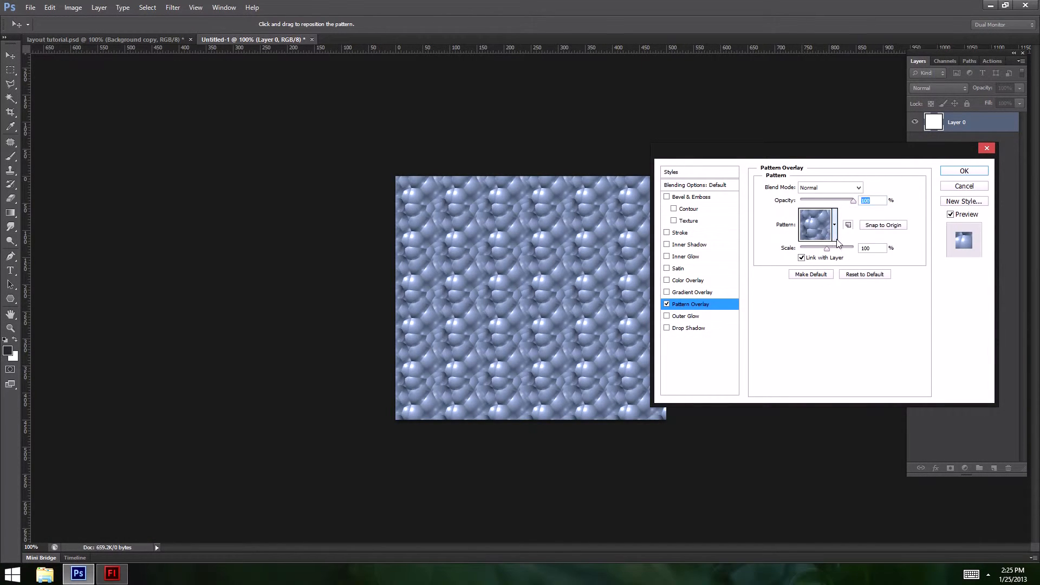
{"action": "left_click", "coordinate": [834, 225]}
{"action": "left_click", "coordinate": [851, 279]}
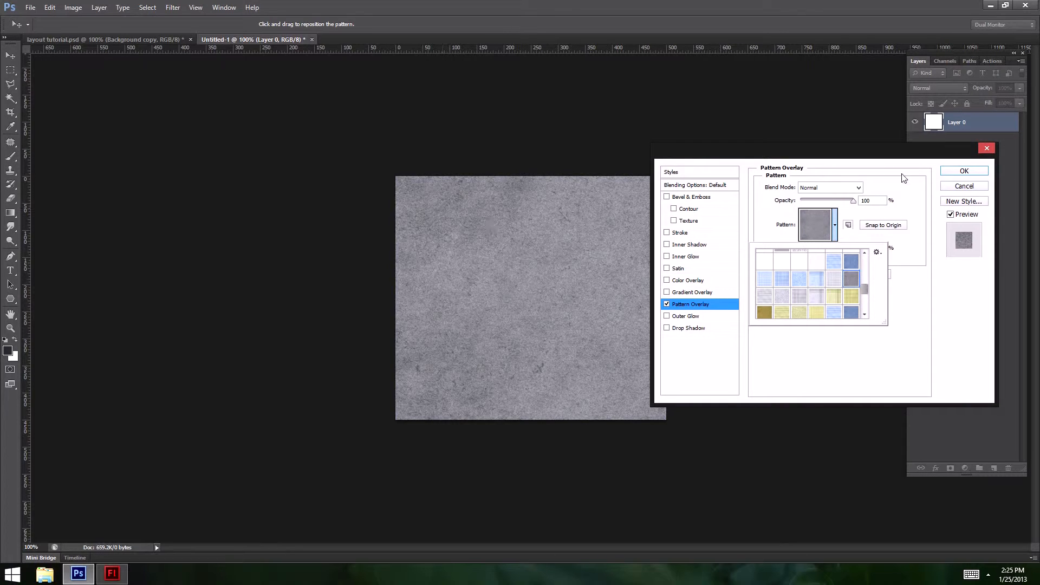
{"action": "left_click", "coordinate": [926, 190]}
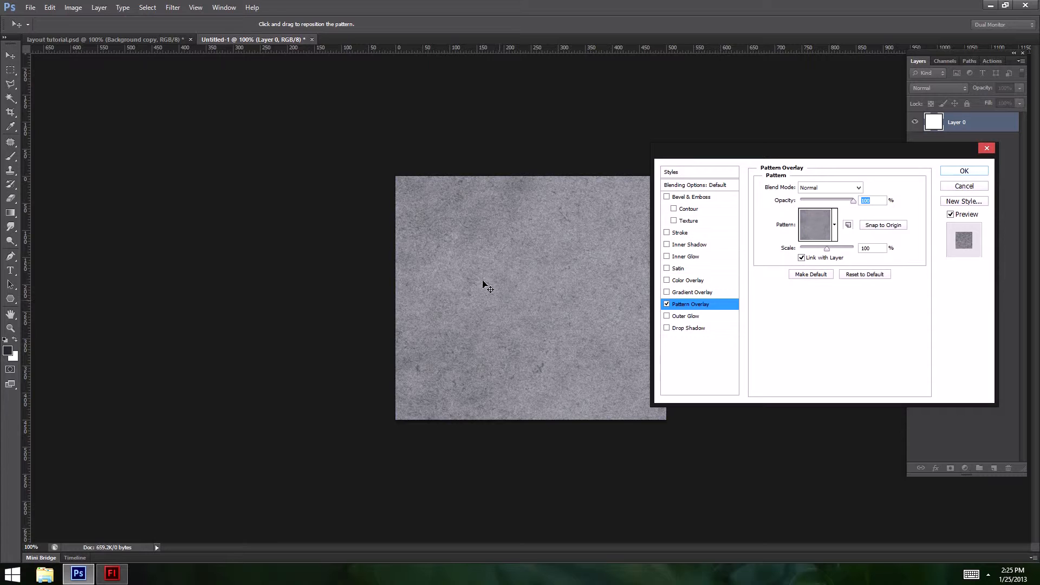
Reposition the gray paper pattern within the canvas and apply the Pattern Overlay to Layer 0
{"action": "left_click_drag", "start_coordinate": [491, 274], "coordinate": [794, 113]}
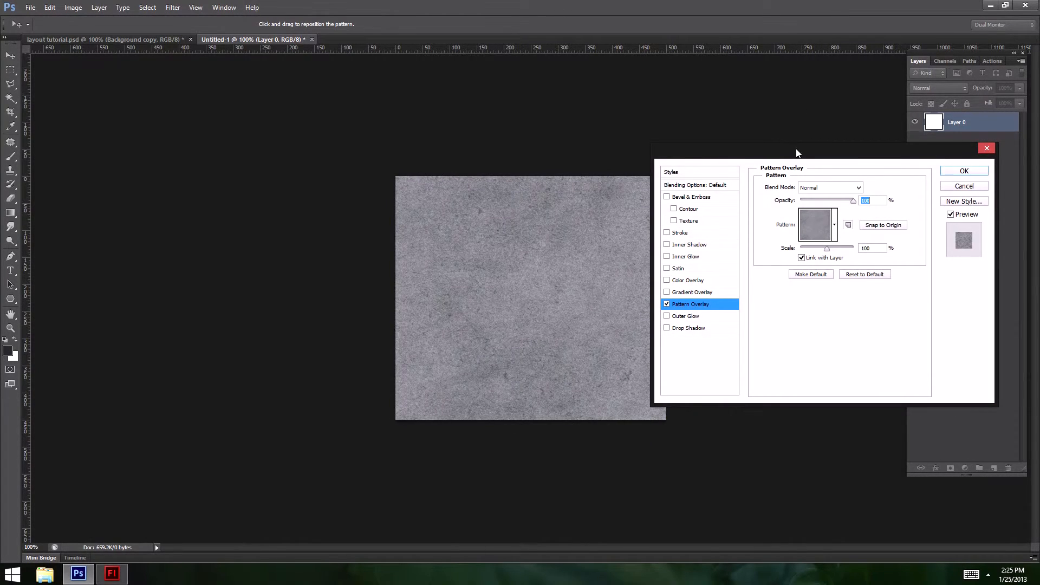
{"action": "left_click_drag", "start_coordinate": [796, 153], "coordinate": [841, 152]}
{"action": "left_click_drag", "start_coordinate": [548, 289], "coordinate": [541, 211]}
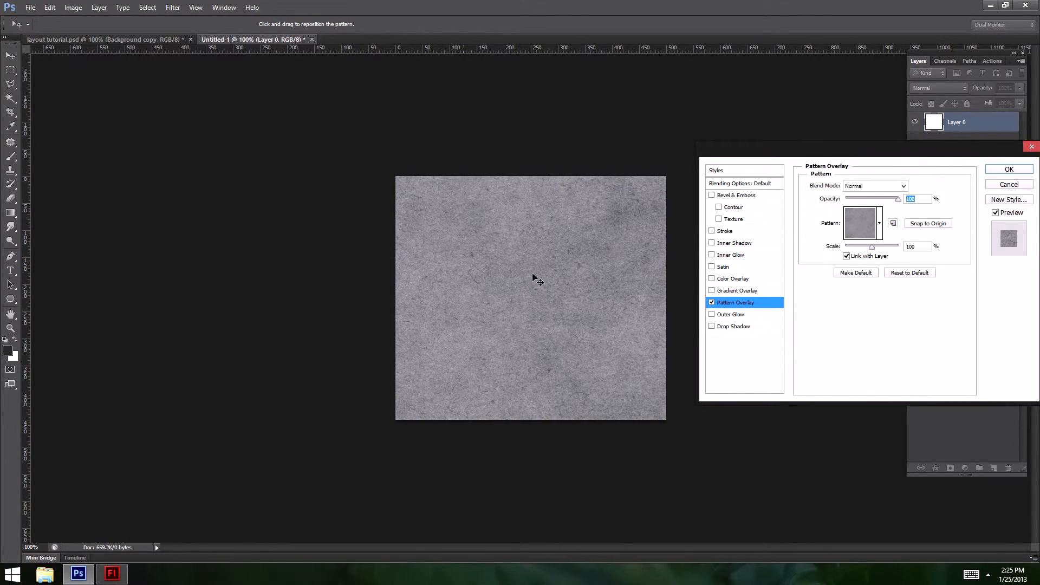
{"action": "left_click_drag", "start_coordinate": [533, 276], "coordinate": [587, 301]}
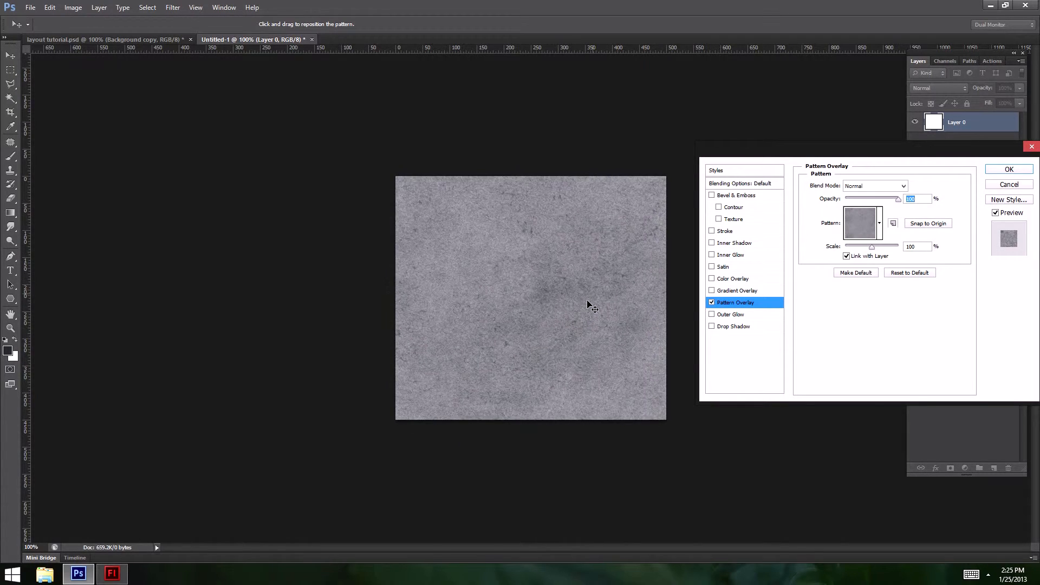
{"action": "left_click", "coordinate": [1027, 170]}
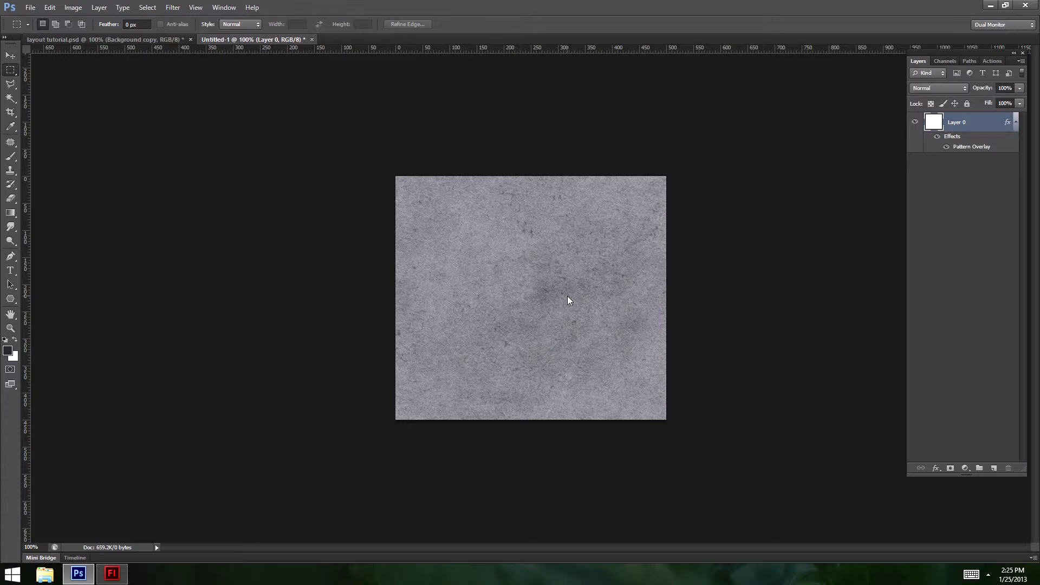
Start a web export of the textured image as JPEG and set the quality to 40
{"action": "key", "text": "ctrl+alt+shift+s"}
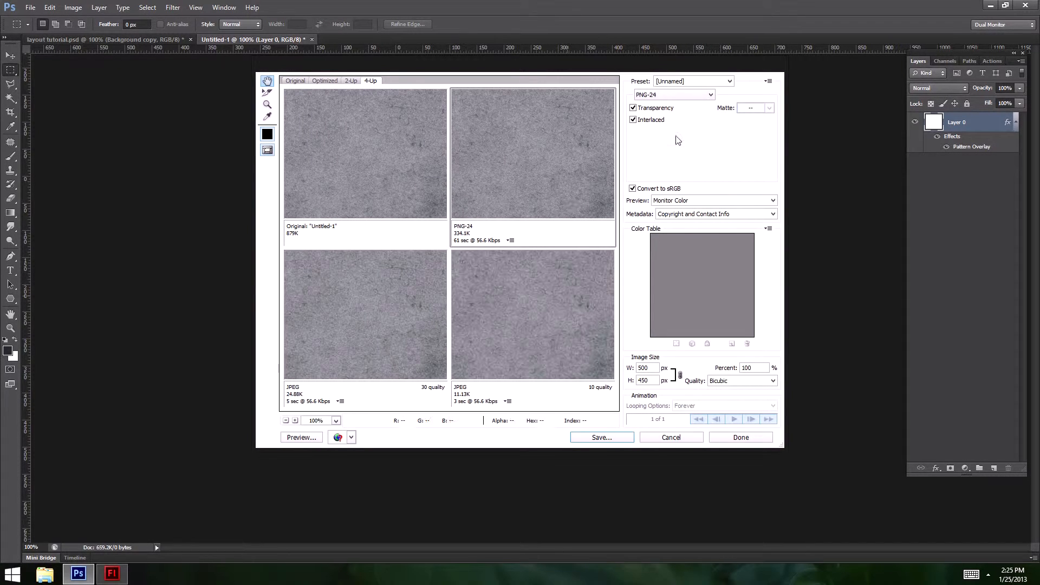
{"action": "left_click", "coordinate": [674, 96]}
{"action": "left_click", "coordinate": [670, 104]}
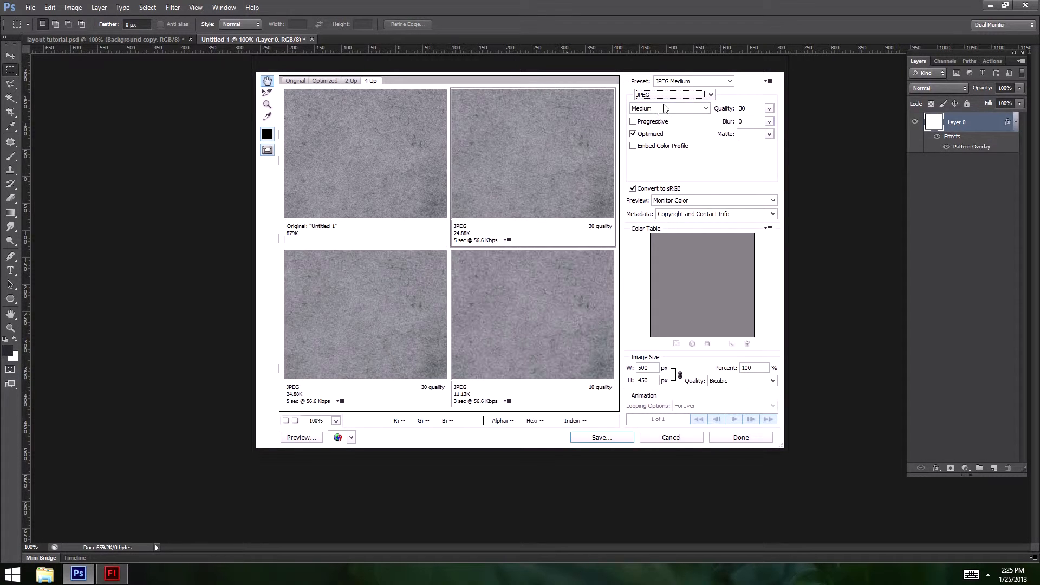
{"action": "left_click", "coordinate": [569, 156]}
{"action": "left_click", "coordinate": [746, 109]}
{"action": "type", "text": "40"}
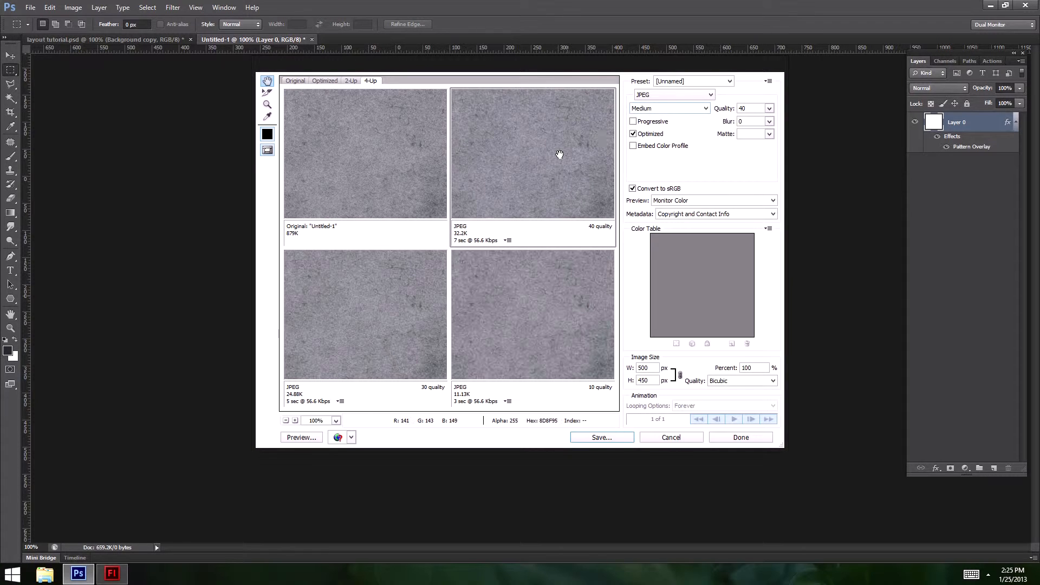
Set the JPEG export quality to 30 and compare different areas of the texture in the previews
{"action": "left_click_drag", "start_coordinate": [547, 207], "coordinate": [457, 132]}
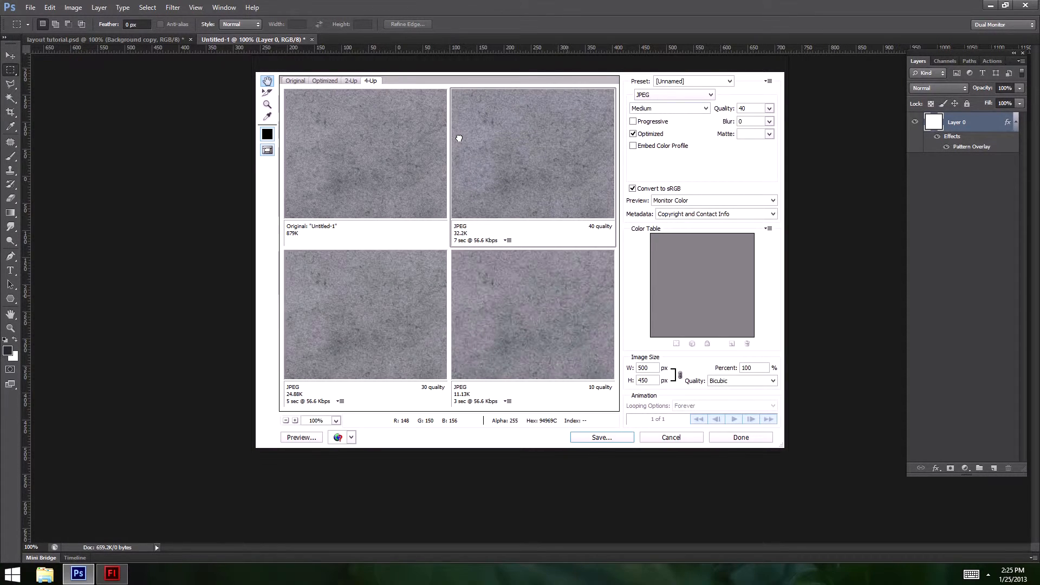
{"action": "left_click", "coordinate": [746, 109]}
{"action": "type", "text": "30"}
{"action": "left_click_drag", "start_coordinate": [541, 190], "coordinate": [575, 139]}
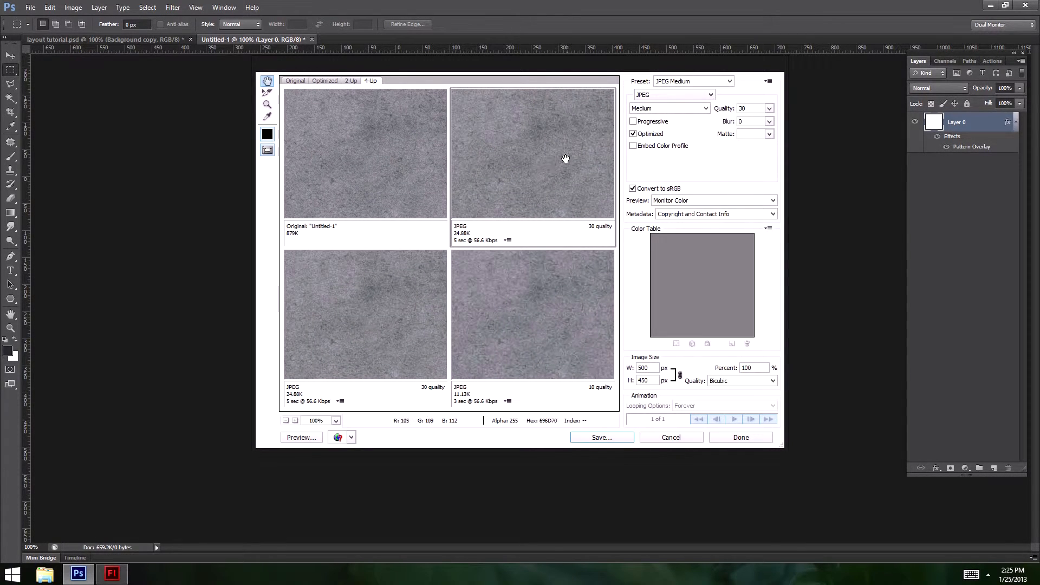
{"action": "left_click_drag", "start_coordinate": [534, 162], "coordinate": [536, 190]}
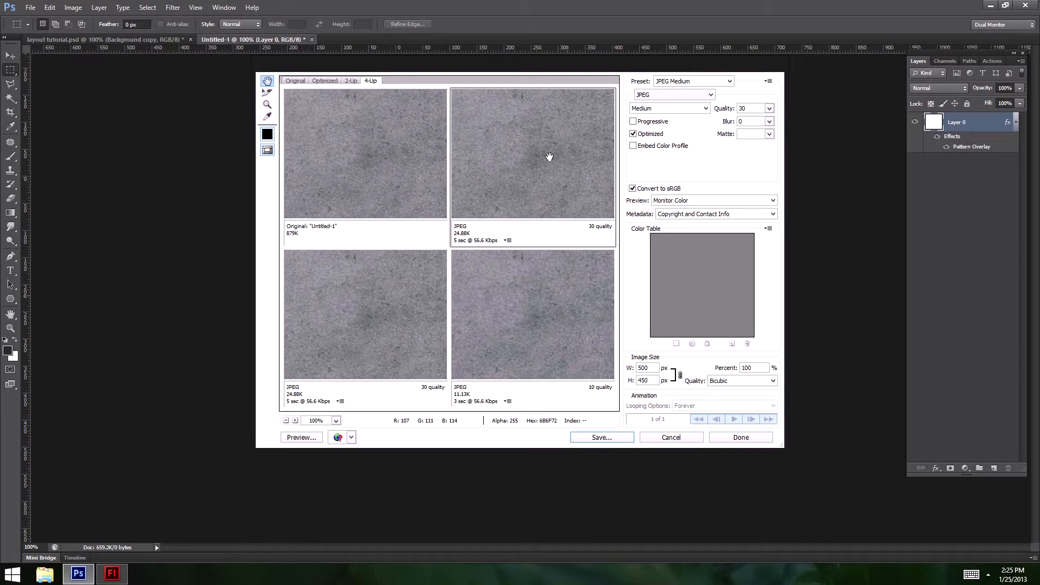
Pick paper.jpg in the imgs folder as the texture's export file, and cancel the export
{"action": "left_click", "coordinate": [601, 437]}
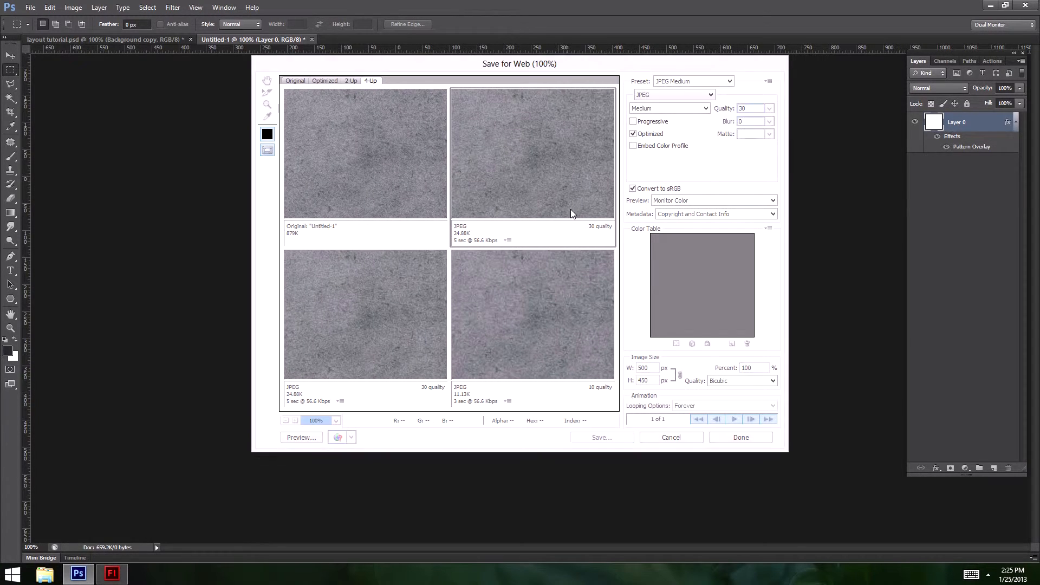
{"action": "left_click", "coordinate": [480, 98]}
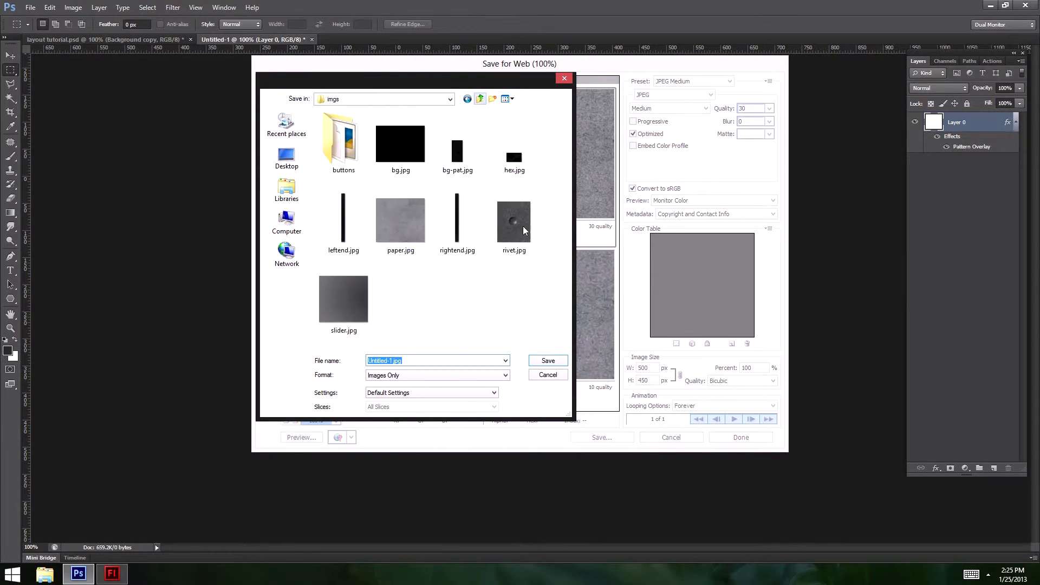
{"action": "left_click", "coordinate": [407, 238]}
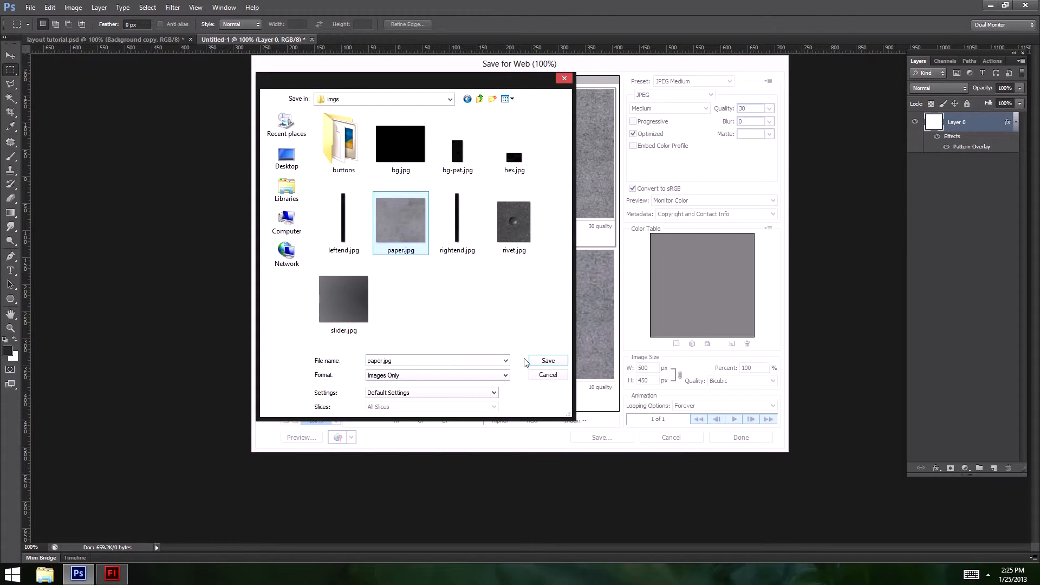
{"action": "left_click", "coordinate": [548, 375]}
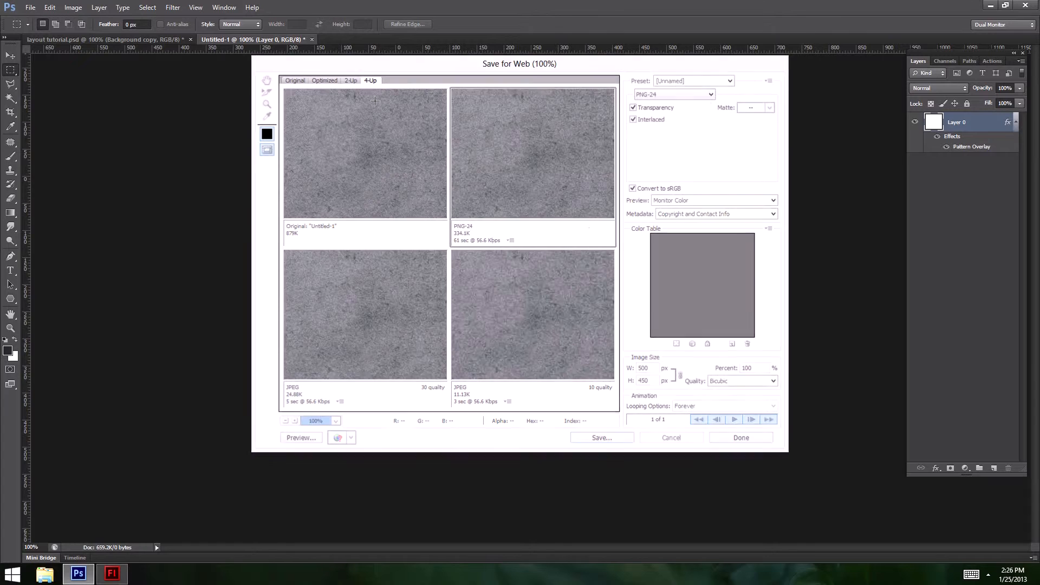
{"action": "key", "text": "Escape"}
Close the textured panel document without saving
{"action": "left_click", "coordinate": [312, 39]}
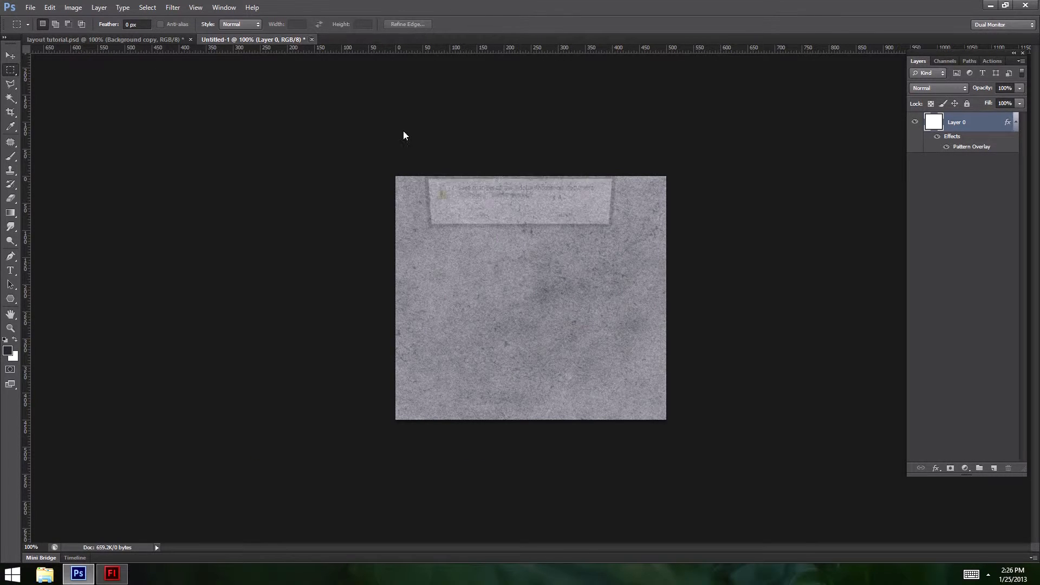
{"action": "left_click", "coordinate": [521, 215]}
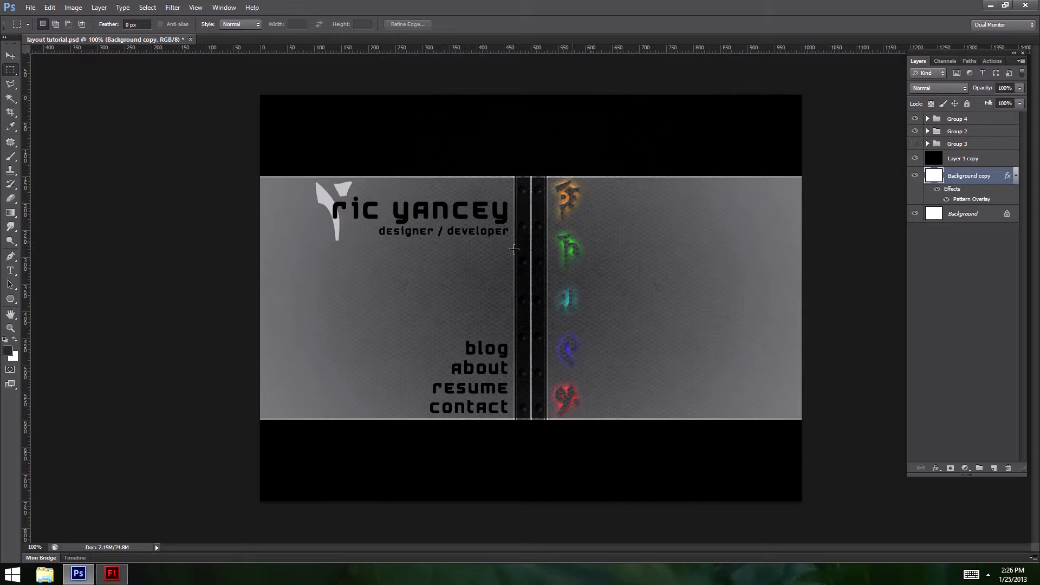
In the layout, hide Layer 1 copy, Background copy, Background and Group 4, and expand Group 2 with its Group 5
{"action": "left_click", "coordinate": [10, 55]}
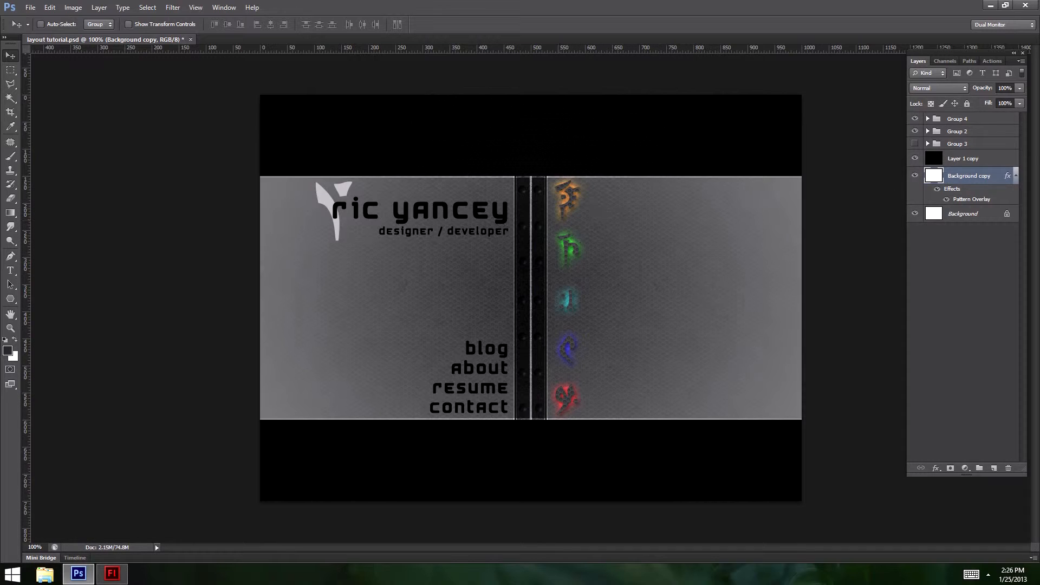
{"action": "left_click", "coordinate": [914, 176]}
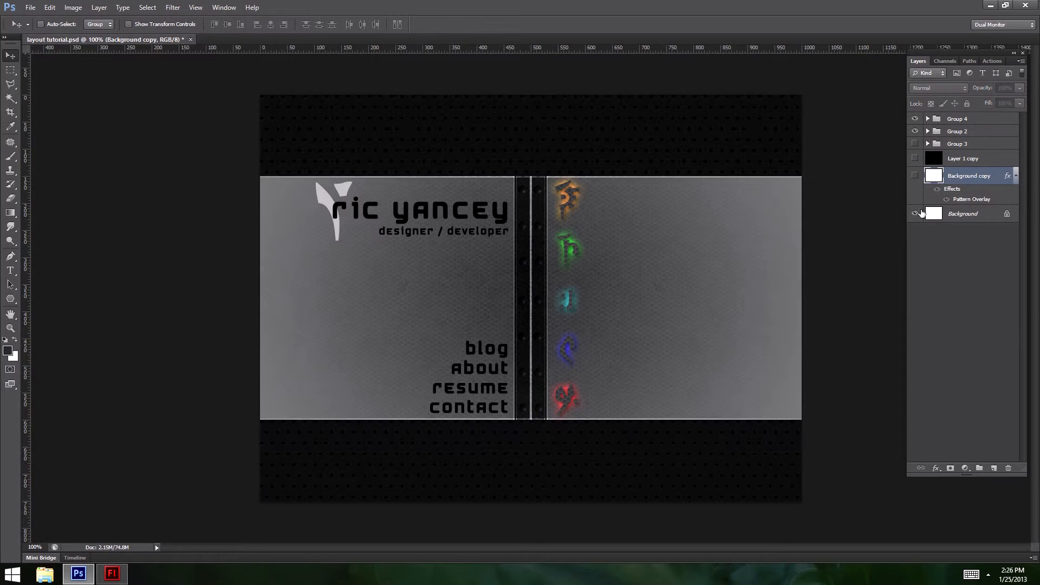
{"action": "left_click", "coordinate": [915, 213]}
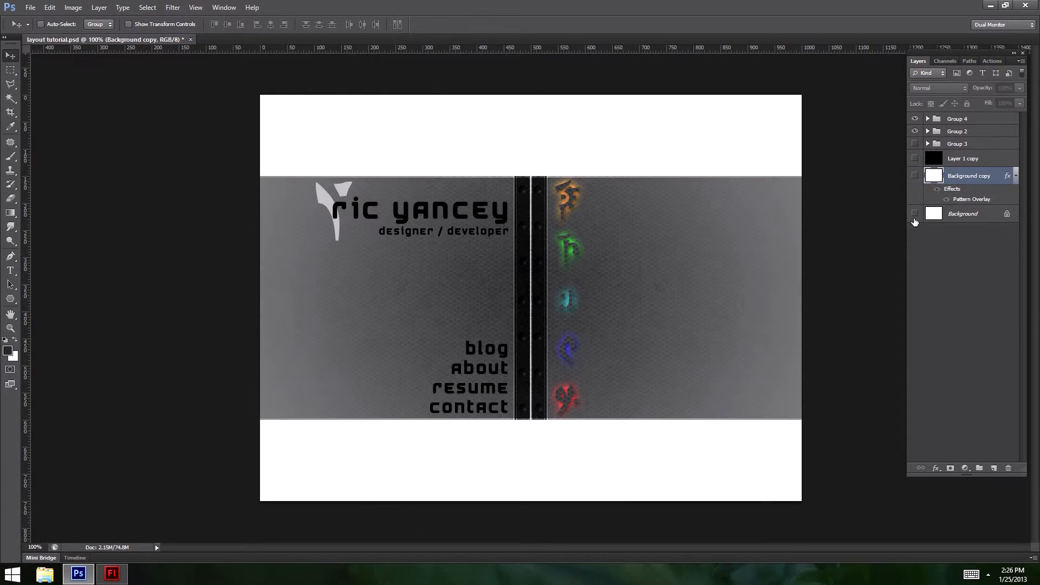
{"action": "left_click", "coordinate": [927, 131]}
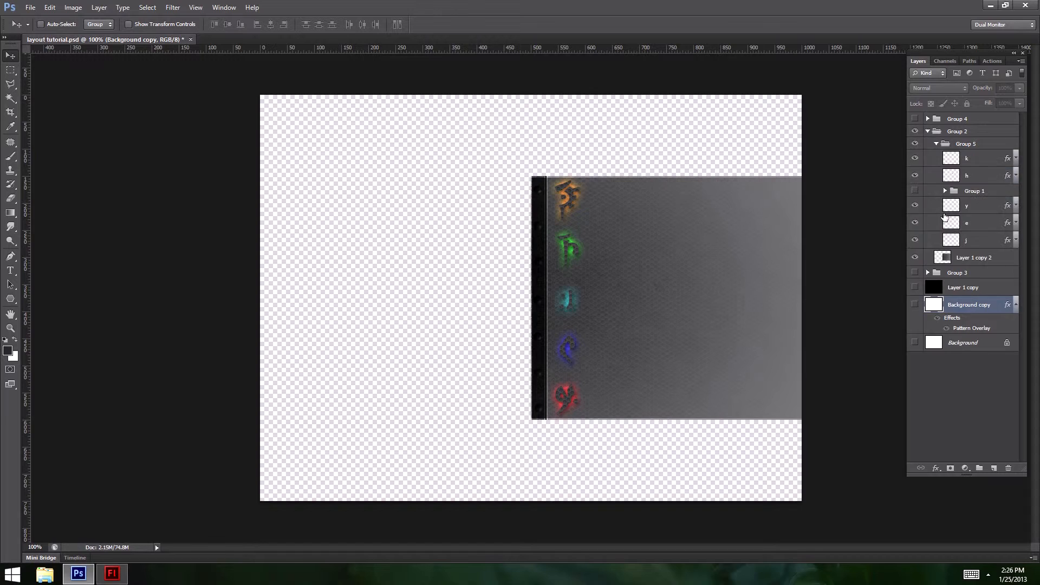
Hide Layer 1 copy 2 and the h, y, e and j symbol layers in Group 2, keeping the k layer shown
{"action": "left_click", "coordinate": [914, 144]}
{"action": "left_click", "coordinate": [916, 258]}
{"action": "left_click", "coordinate": [915, 175]}
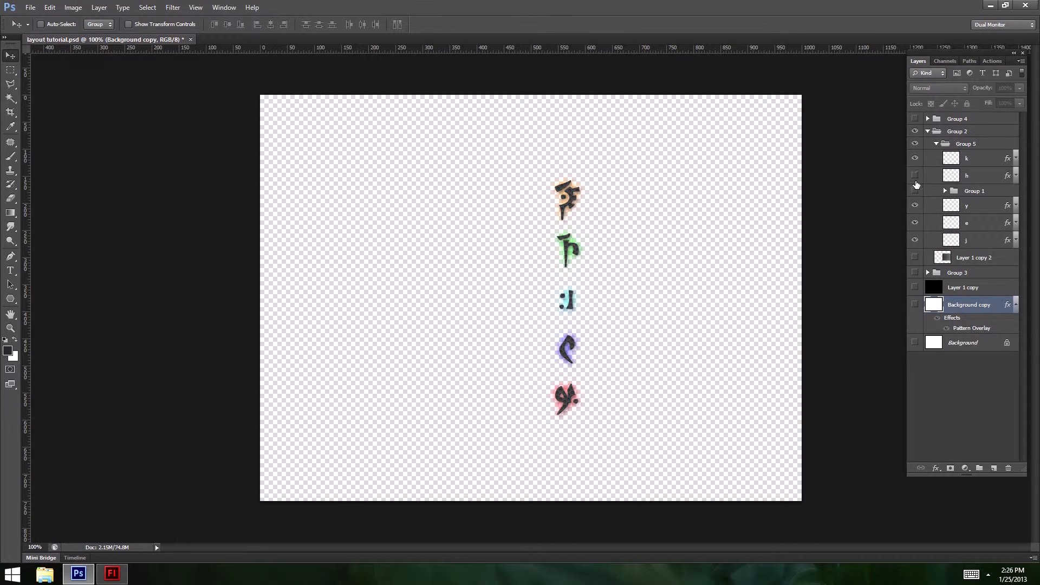
{"action": "left_click", "coordinate": [914, 205]}
{"action": "left_click", "coordinate": [915, 223]}
{"action": "left_click", "coordinate": [915, 239]}
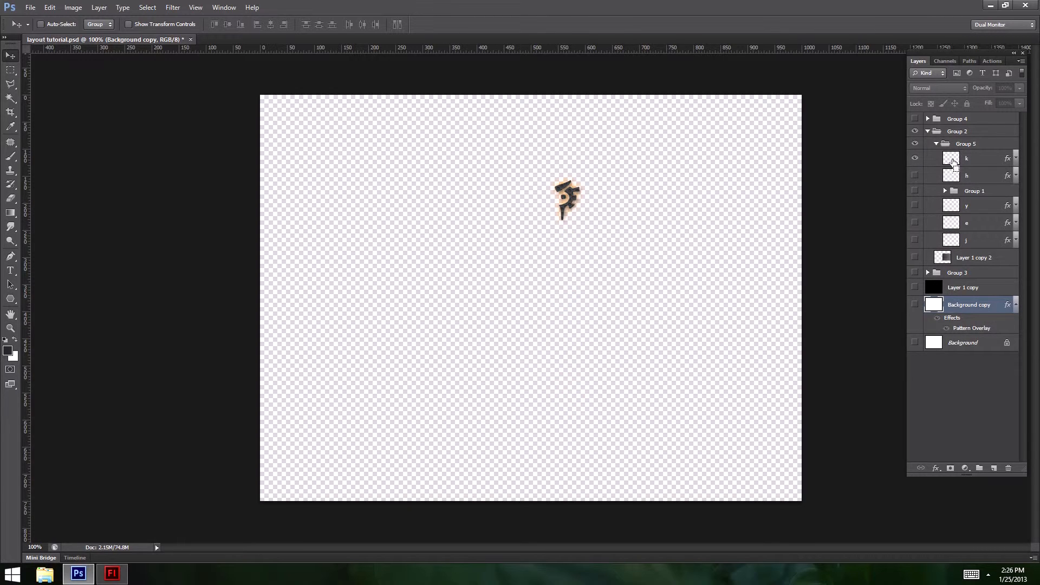
Load the k symbol's outline as a selection and crop the layout to it
{"action": "left_click", "coordinate": [952, 159], "text": "ctrl"}
{"action": "key", "text": "ctrl+equal"}
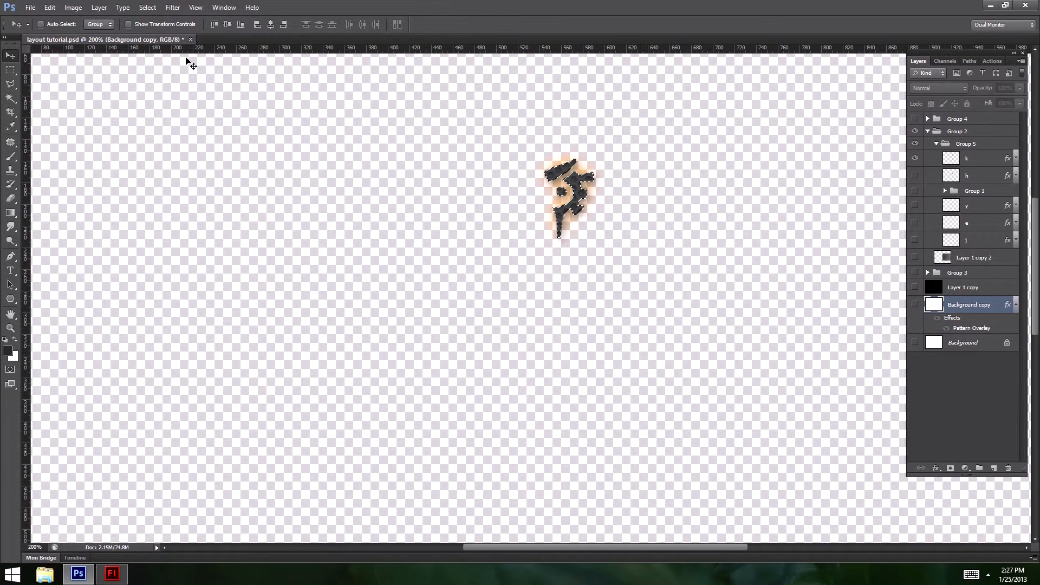
{"action": "left_click", "coordinate": [50, 7]}
{"action": "mouse_move", "coordinate": [73, 8]}
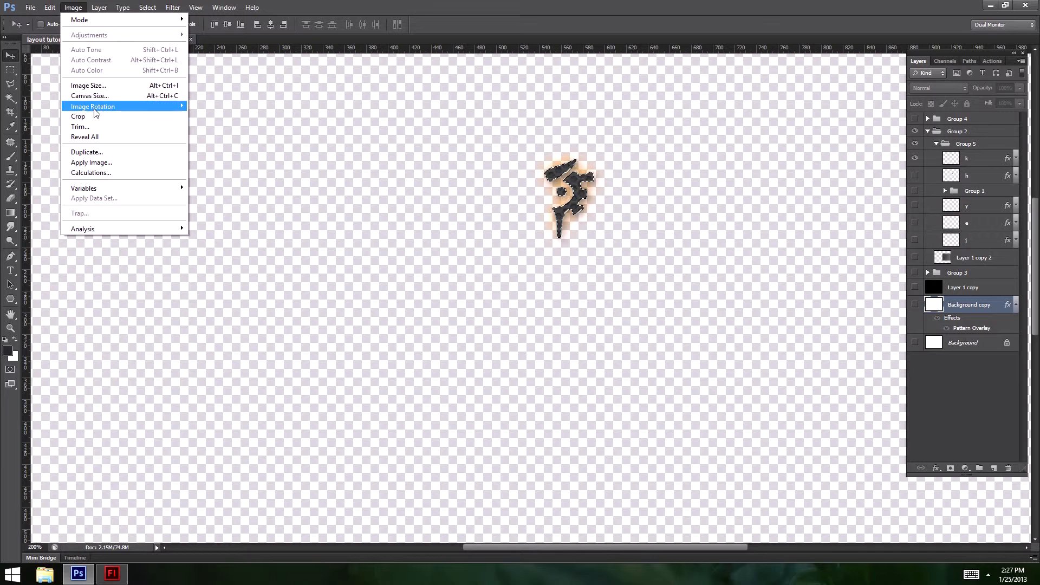
{"action": "left_click", "coordinate": [78, 116]}
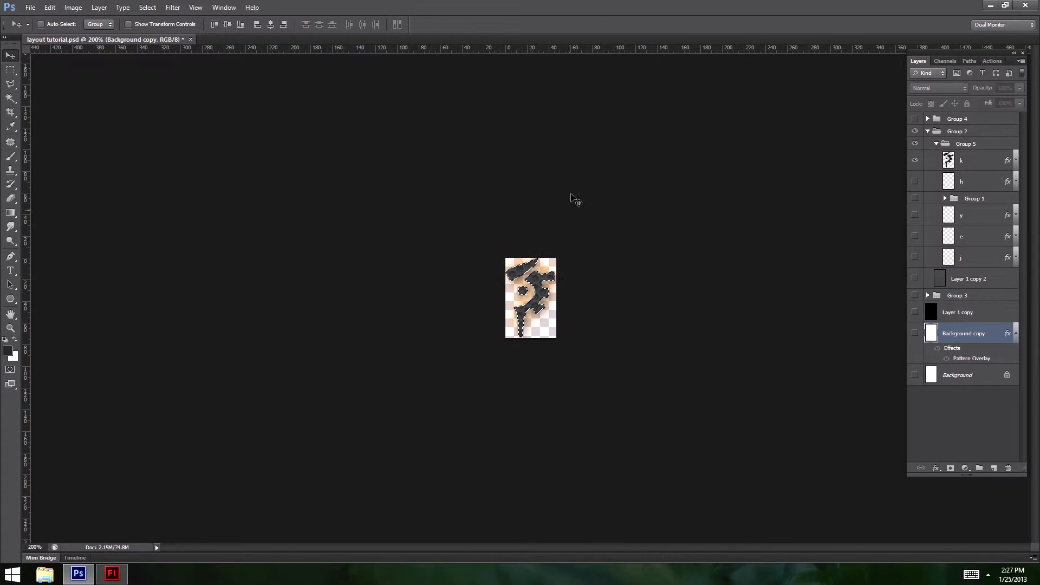
Check the k layer's effects and the cropped image's canvas dimensions without changing them
{"action": "left_click", "coordinate": [1016, 158]}
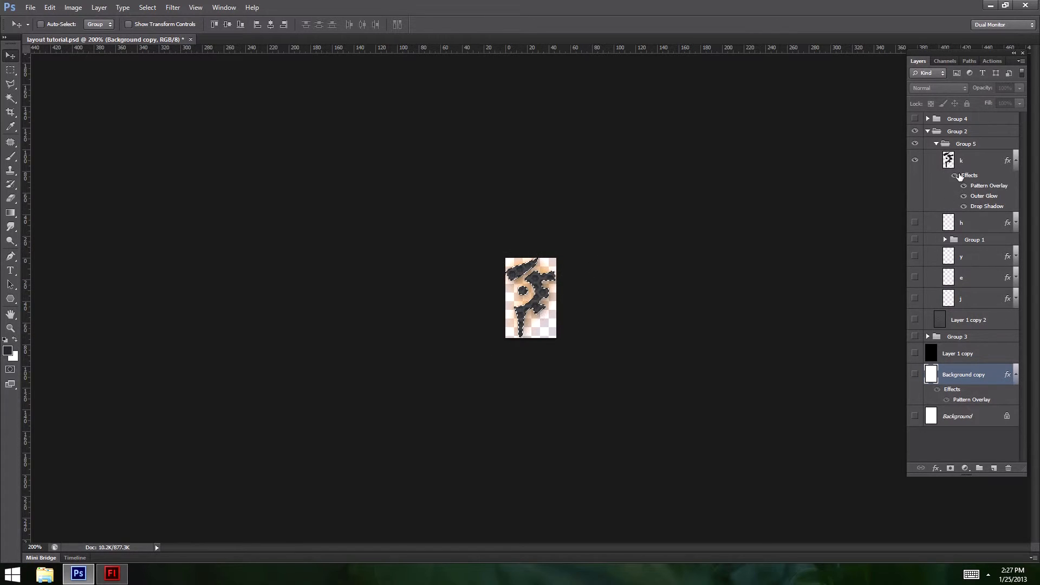
{"action": "left_click", "coordinate": [1015, 161]}
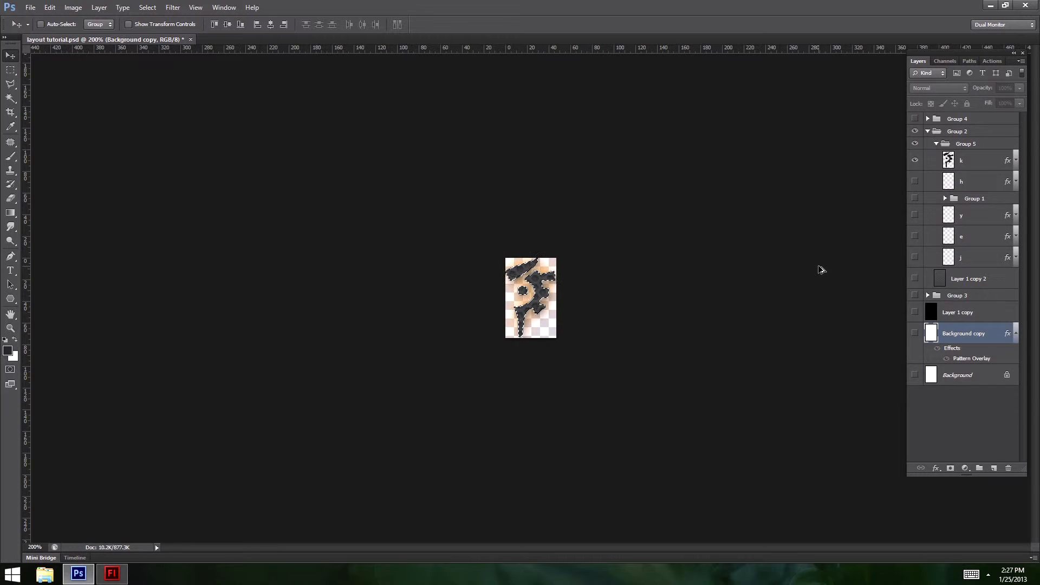
{"action": "key", "text": "ctrl+alt+c"}
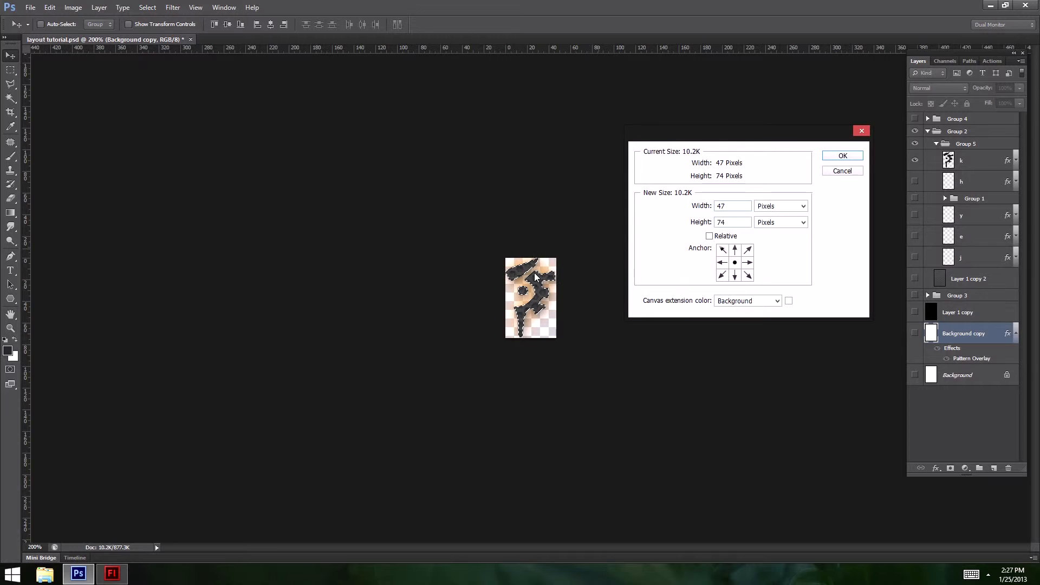
{"action": "left_click", "coordinate": [842, 171]}
{"action": "left_click", "coordinate": [50, 8]}
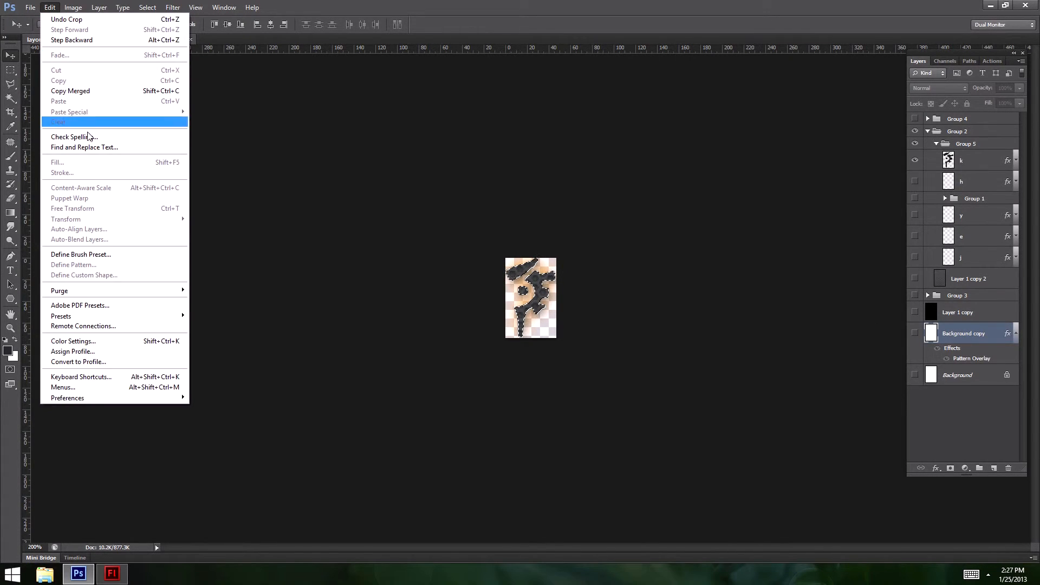
{"action": "mouse_move", "coordinate": [74, 8]}
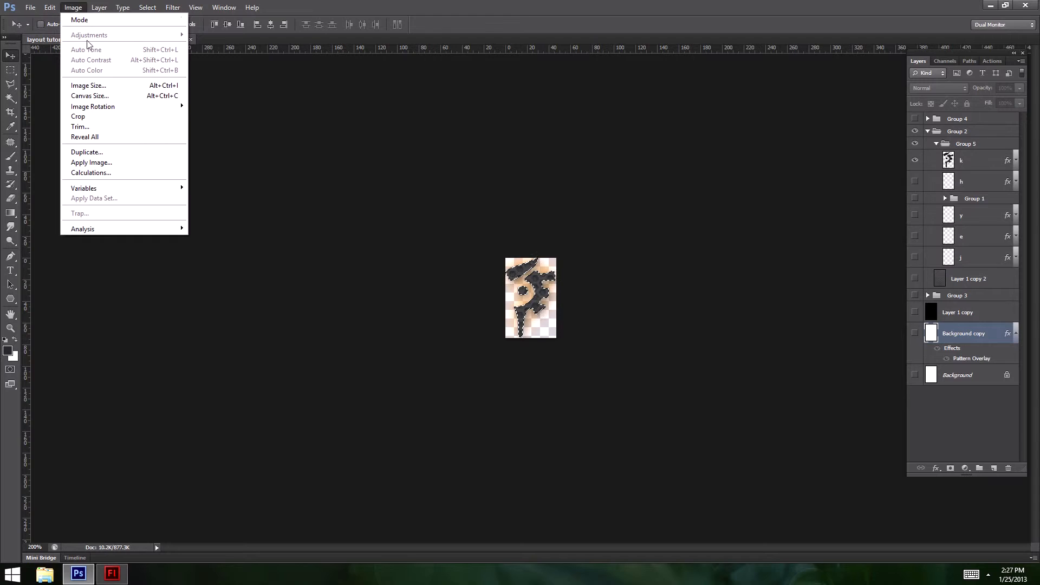
Enlarge the canvas around the cropped k symbol to 55 pixels wide and 90 pixels high
{"action": "left_click", "coordinate": [113, 96]}
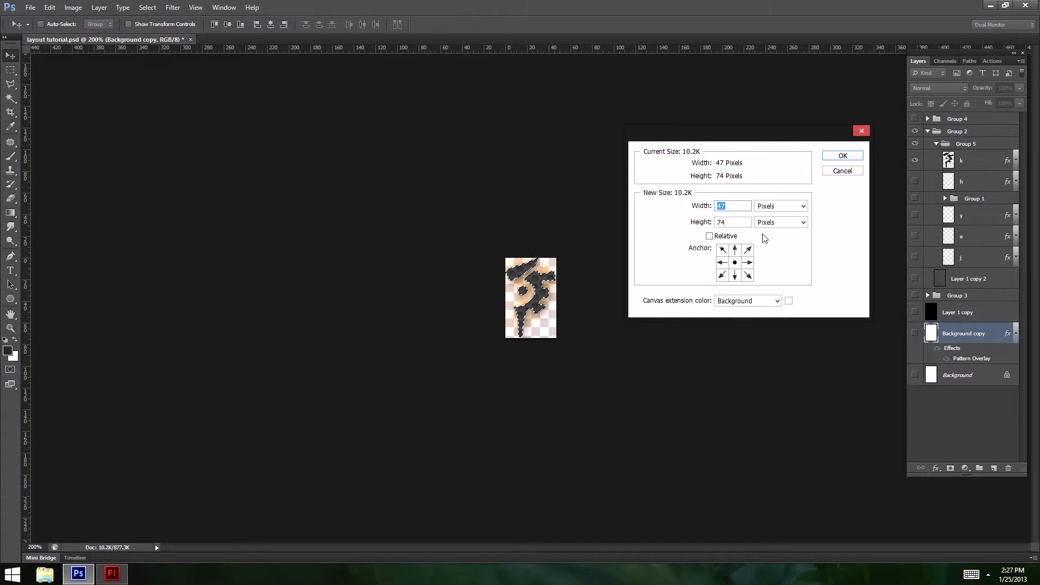
{"action": "type", "text": "55"}
{"action": "key", "text": "Tab"}
{"action": "key", "text": "Tab"}
{"action": "key", "text": "Return"}
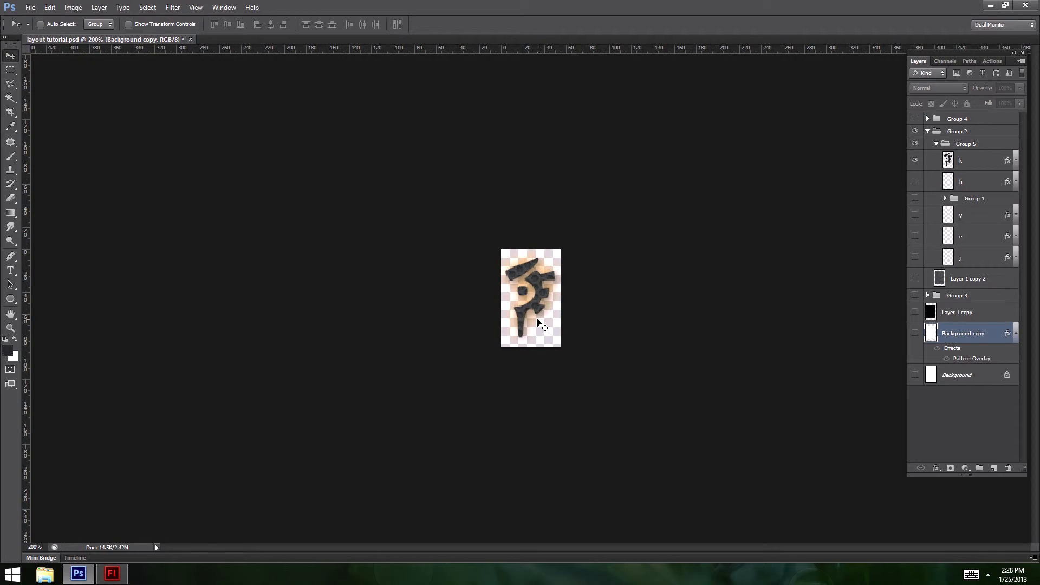
Preview the k symbol's web export as a PNG-24 with Transparency on and Interlaced off, and leave without saving
{"action": "key", "text": "ctrl+alt+shift+s"}
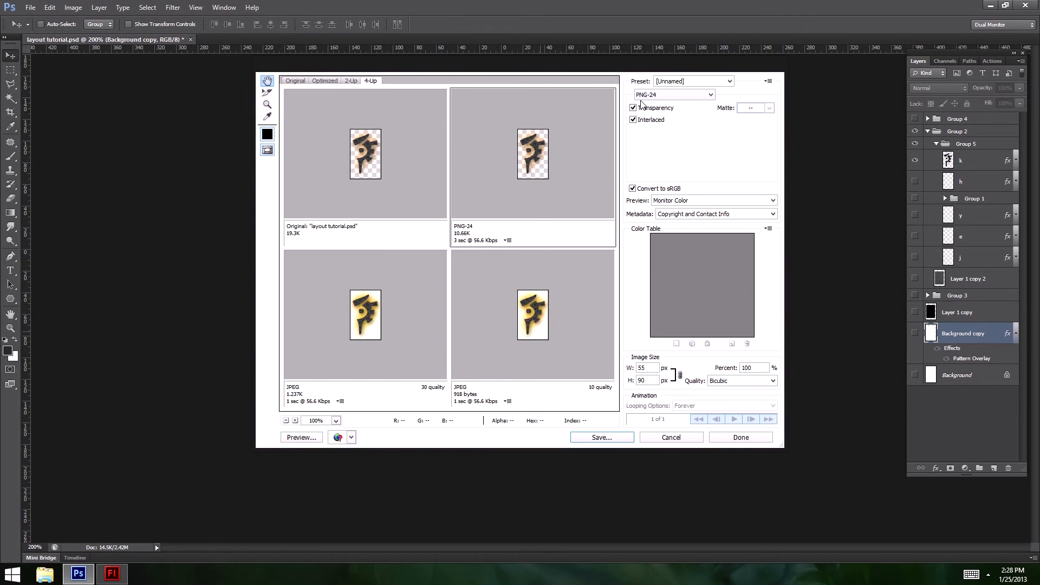
{"action": "left_click", "coordinate": [633, 120]}
{"action": "left_click", "coordinate": [633, 120]}
{"action": "key", "text": "ctrl+plus"}
{"action": "left_click", "coordinate": [631, 118]}
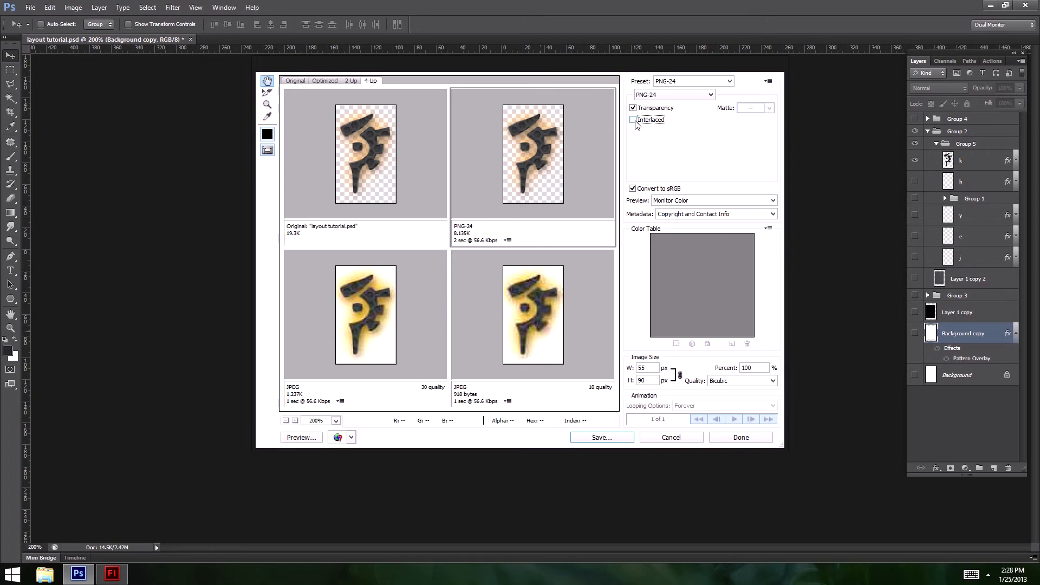
{"action": "left_click", "coordinate": [634, 120]}
{"action": "left_click", "coordinate": [638, 127]}
{"action": "left_click", "coordinate": [697, 96]}
{"action": "left_click", "coordinate": [643, 124]}
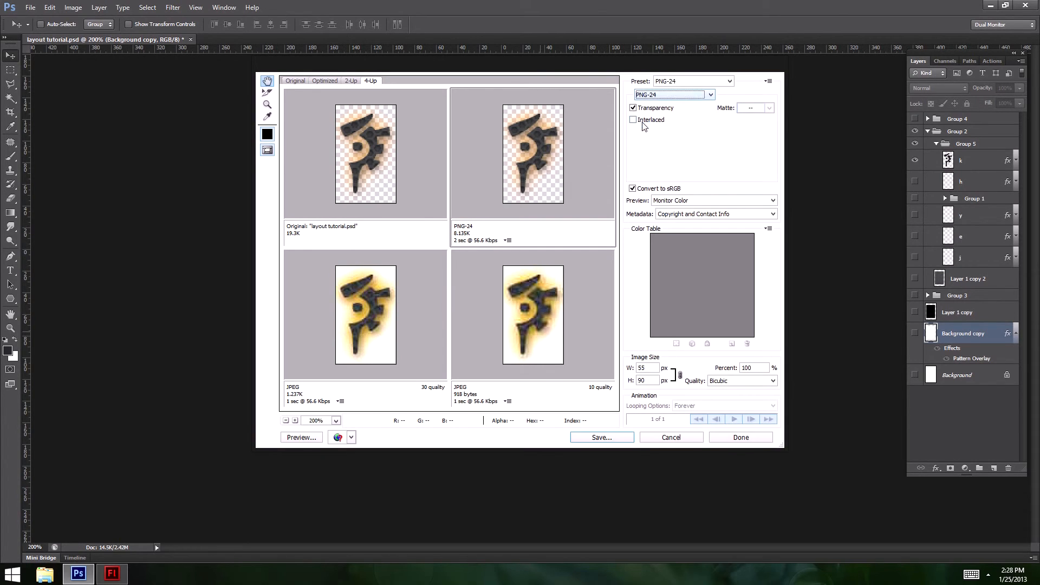
{"action": "left_click", "coordinate": [672, 437]}
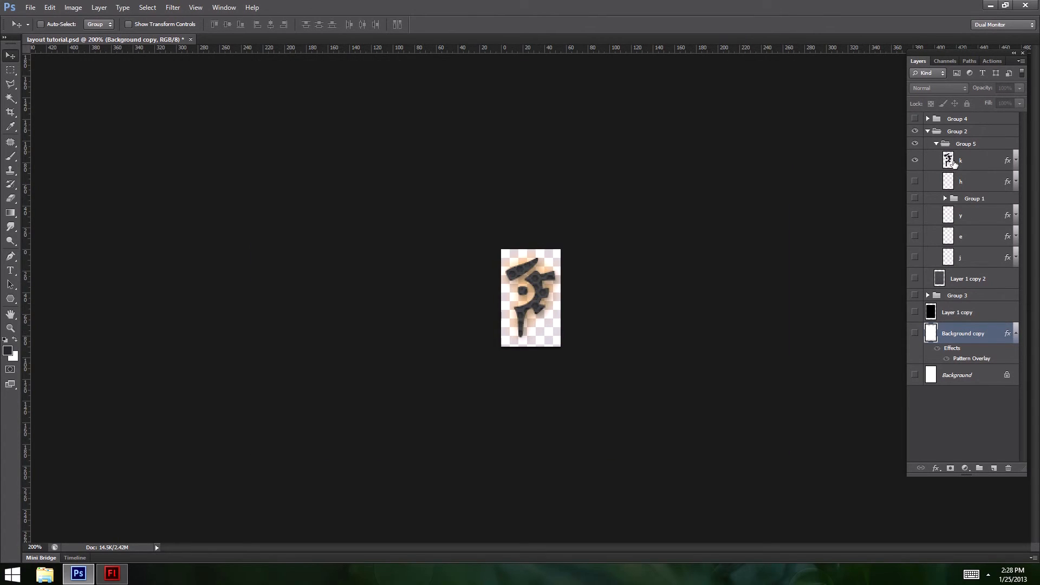
Load the k symbol's outline as a selection again and crop the enlarged canvas back to it
{"action": "left_click", "coordinate": [949, 161], "text": "ctrl"}
{"action": "left_click", "coordinate": [79, 8]}
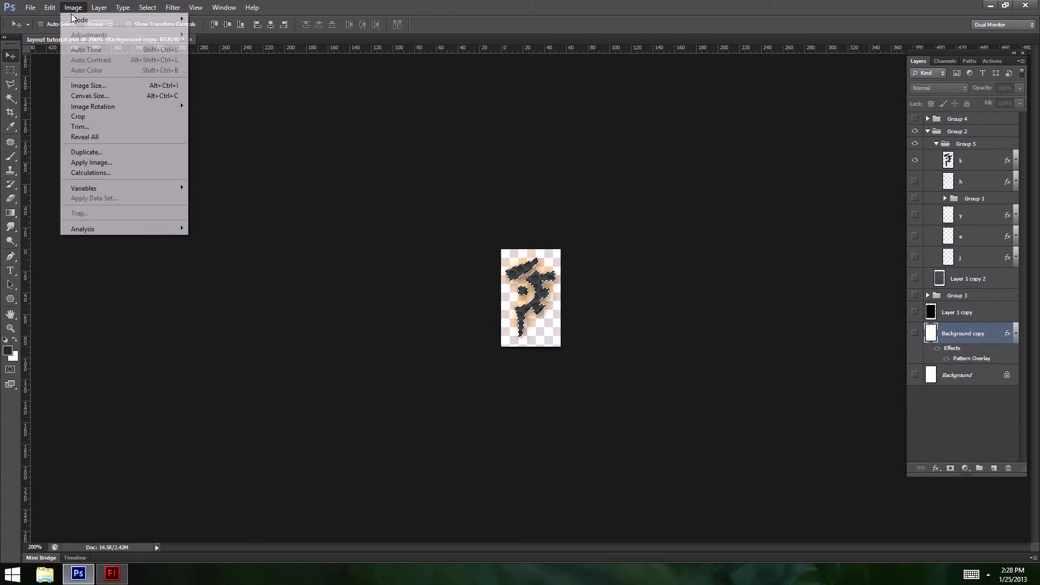
{"action": "left_click", "coordinate": [87, 116]}
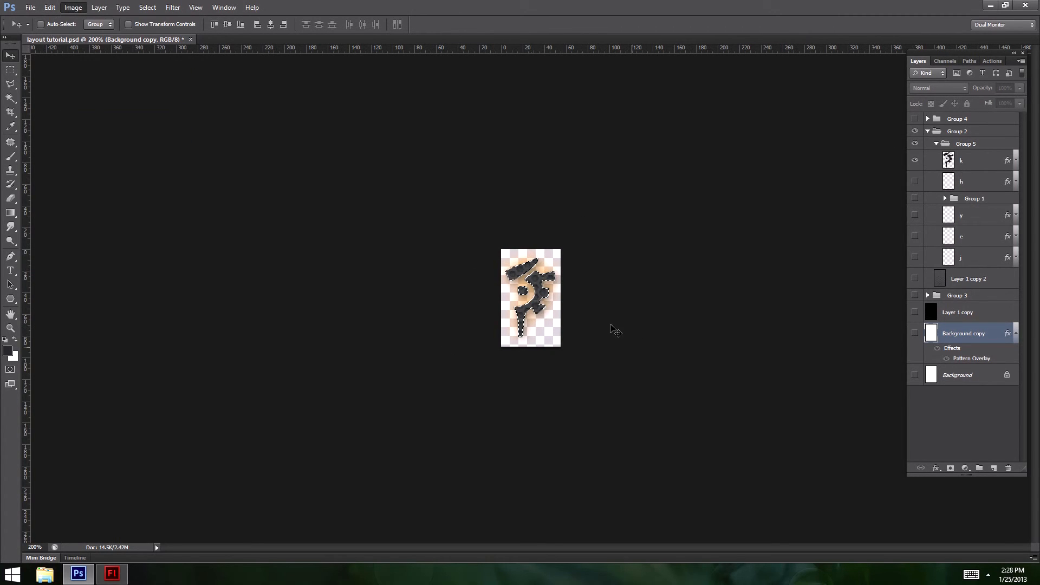
Deselect the k symbol's outline and turn off its layer's Outer Glow and Drop Shadow effects
{"action": "left_click", "coordinate": [1015, 160]}
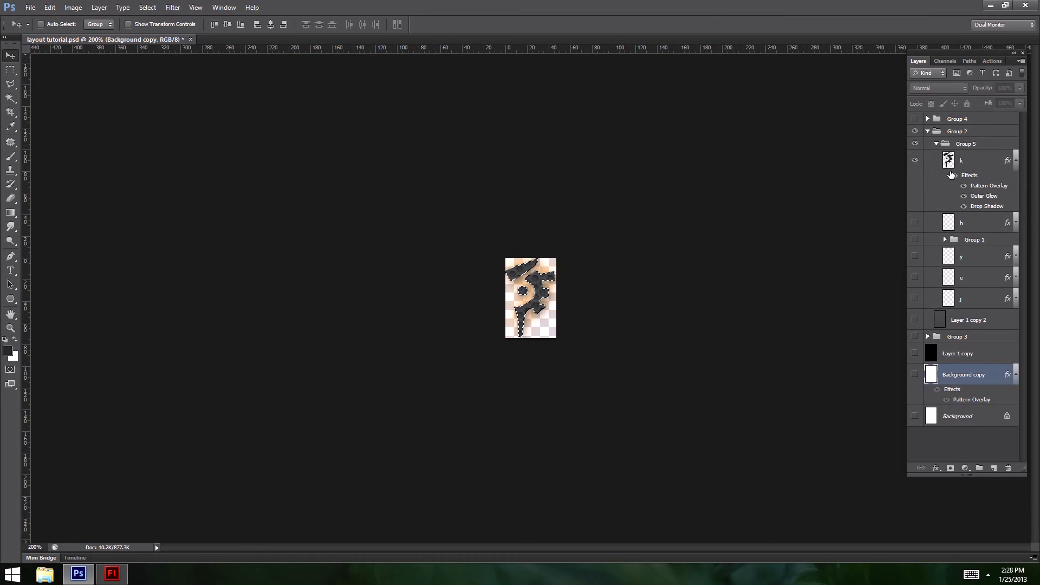
{"action": "key", "text": "ctrl+d"}
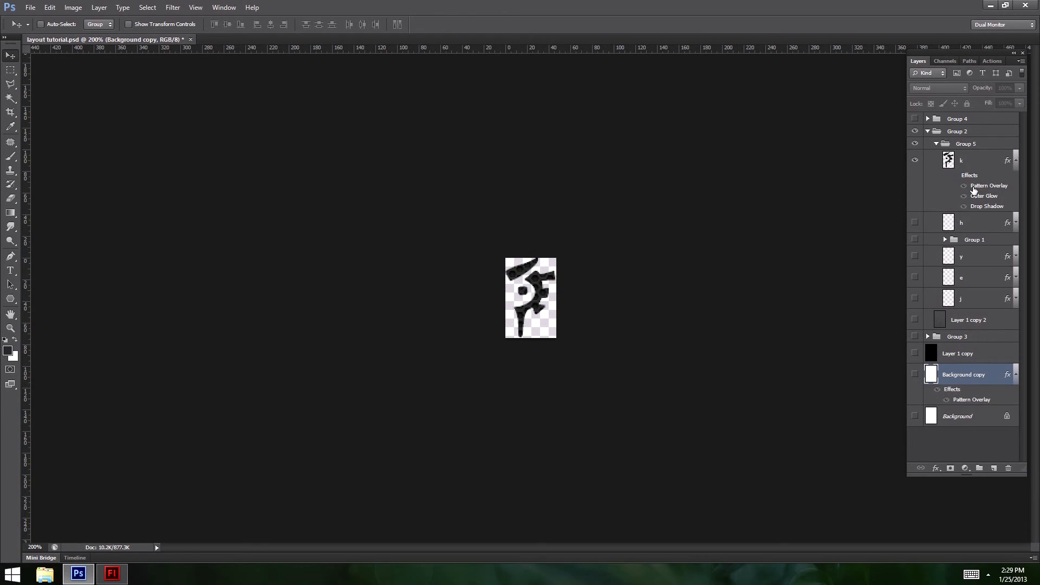
{"action": "left_click", "coordinate": [955, 175]}
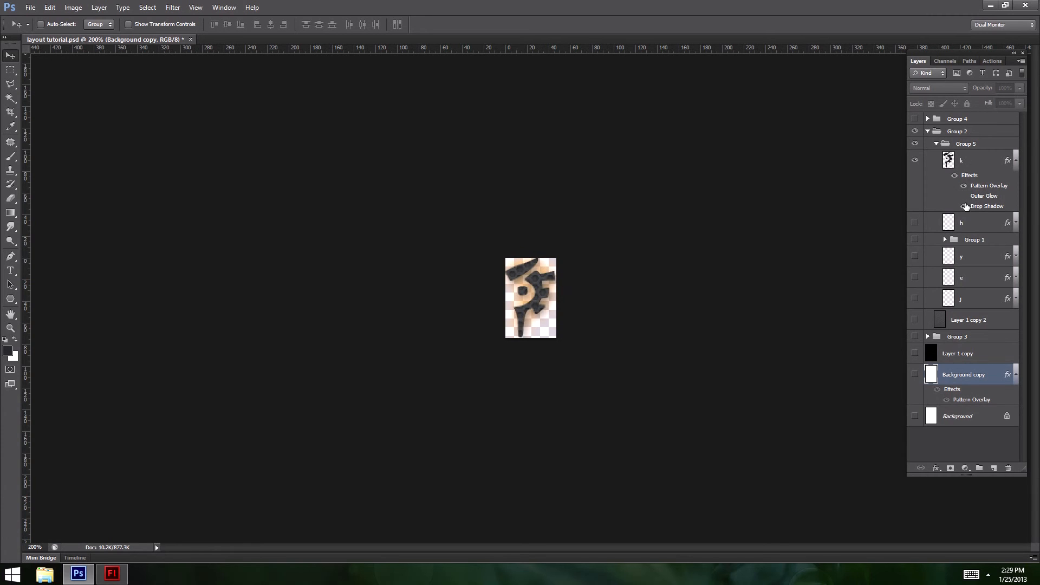
{"action": "left_click", "coordinate": [963, 206]}
{"action": "left_click", "coordinate": [985, 187]}
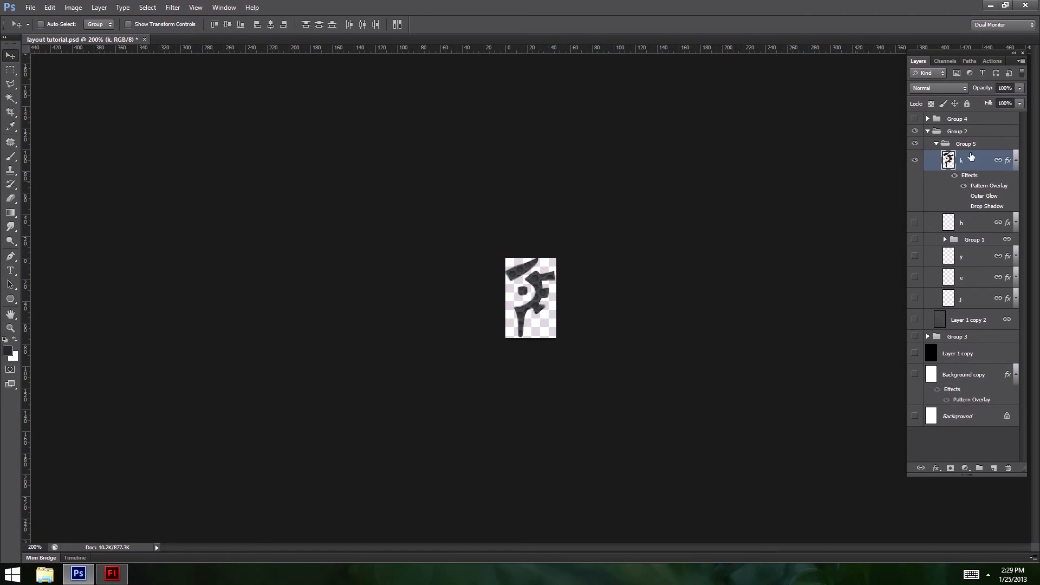
{"action": "left_click", "coordinate": [965, 187]}
Return to the full uncropped layout with all symbols shown and Group 2 collapsed
{"action": "left_click", "coordinate": [927, 131]}
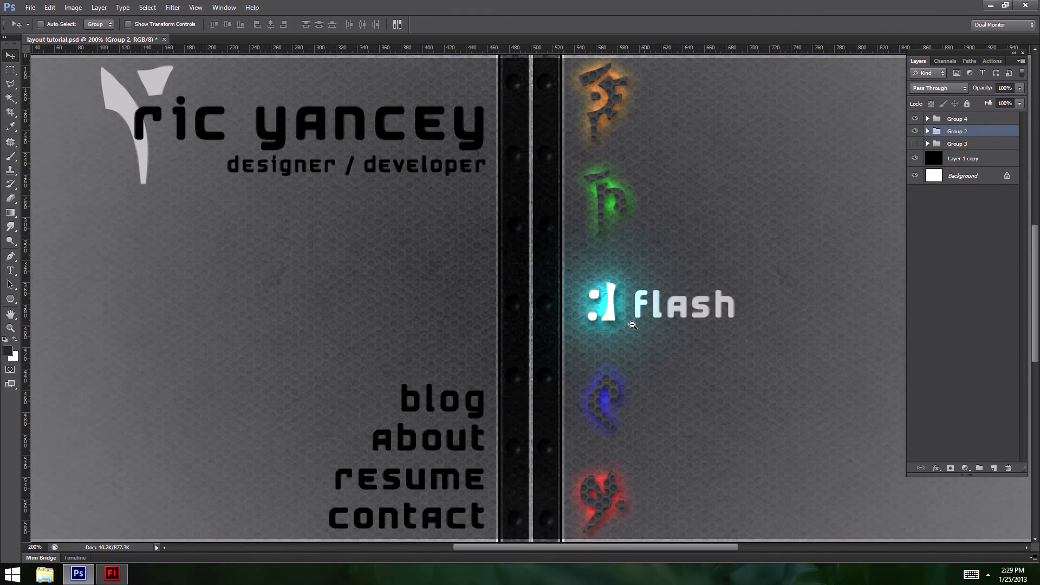
{"action": "left_click", "coordinate": [631, 325], "text": "ctrl+alt"}
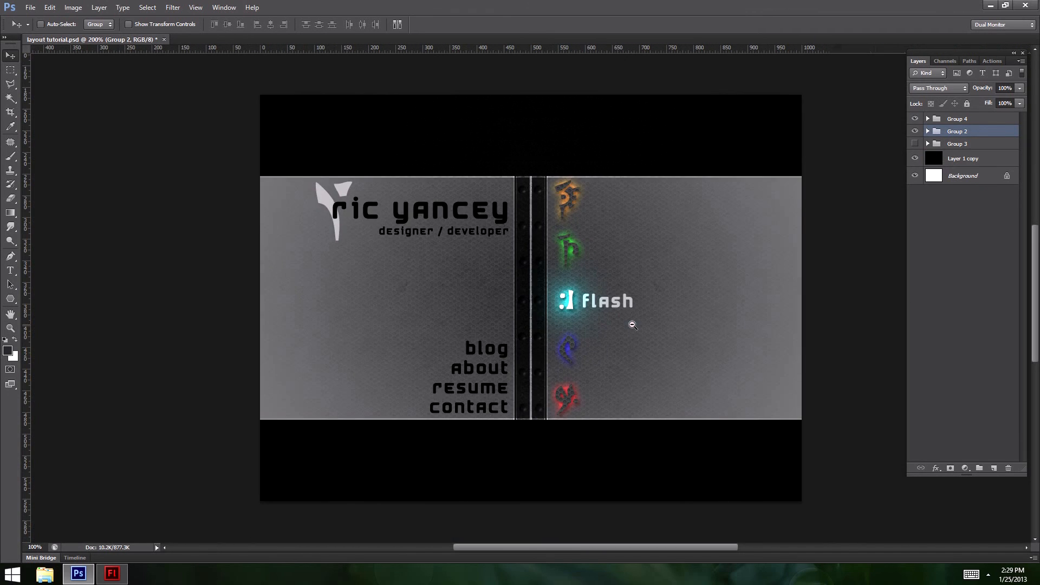
{"action": "left_click", "coordinate": [632, 325], "text": "ctrl+alt"}
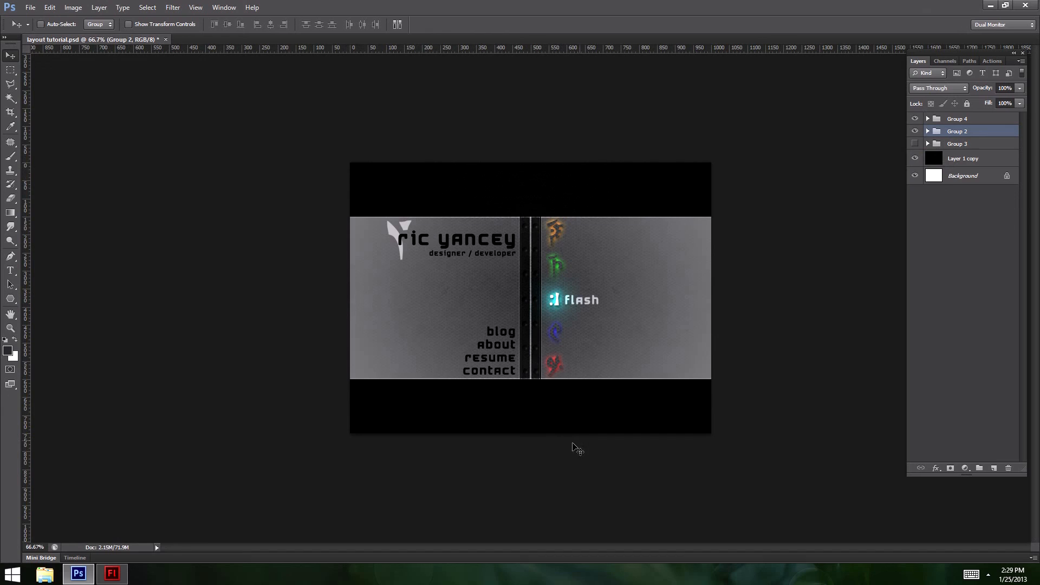